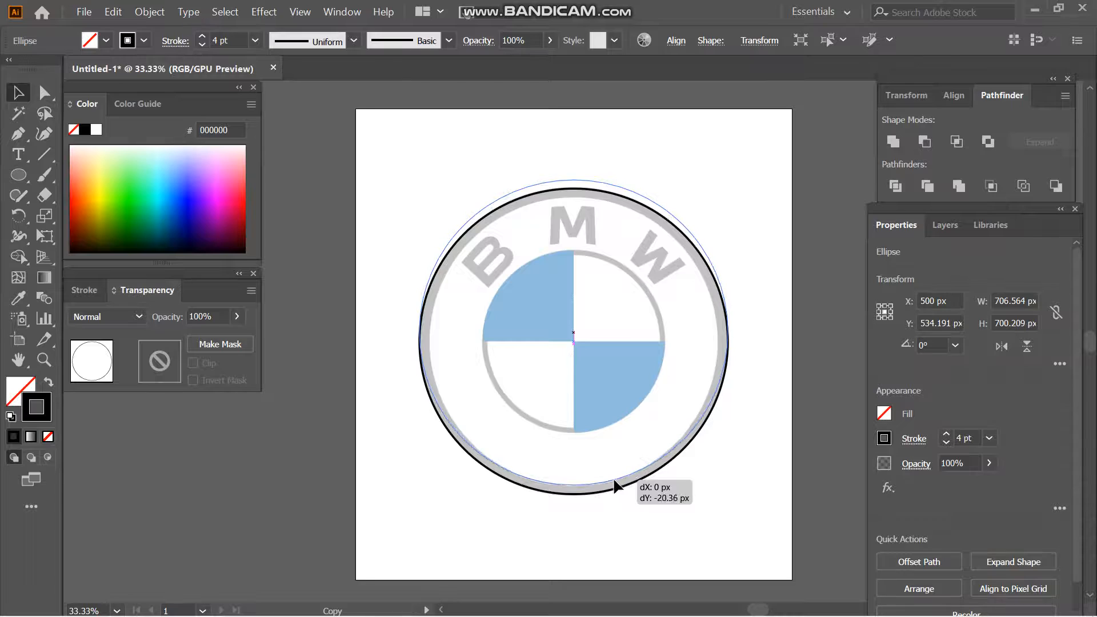
# - Duplicate the outer circle and shrink the copy to fit the inner edge of the outer grey ring
pyautogui.moveTo(576, 180); pyautogui.dragTo(575, 196)
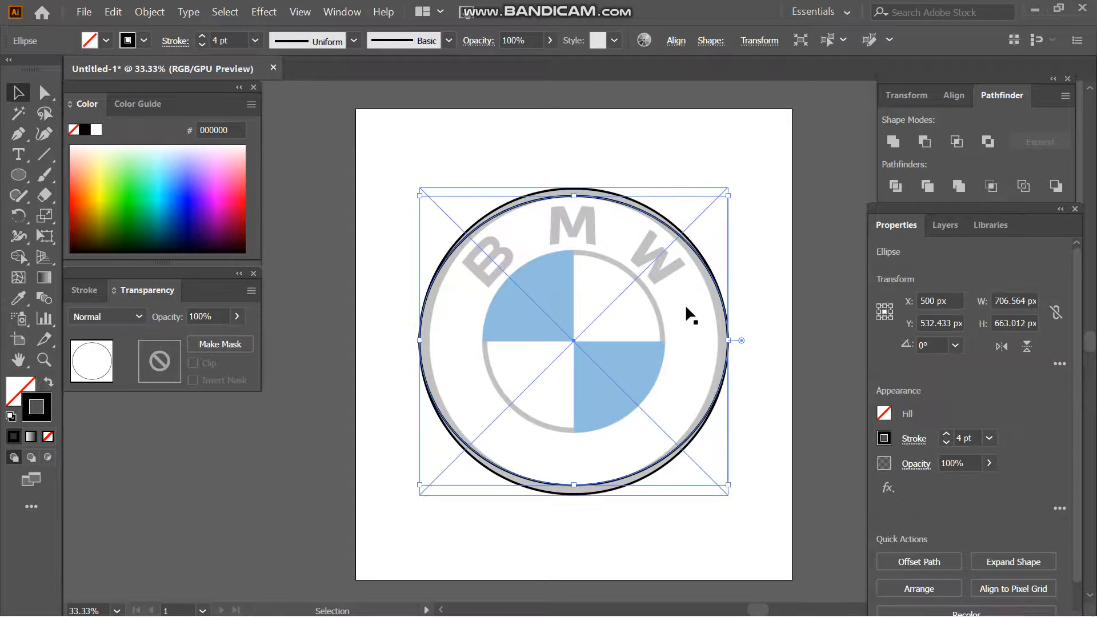
pyautogui.moveTo(728, 341); pyautogui.dragTo(719, 341)
pyautogui.moveTo(421, 341); pyautogui.dragTo(429, 341)
pyautogui.click(532, 505)
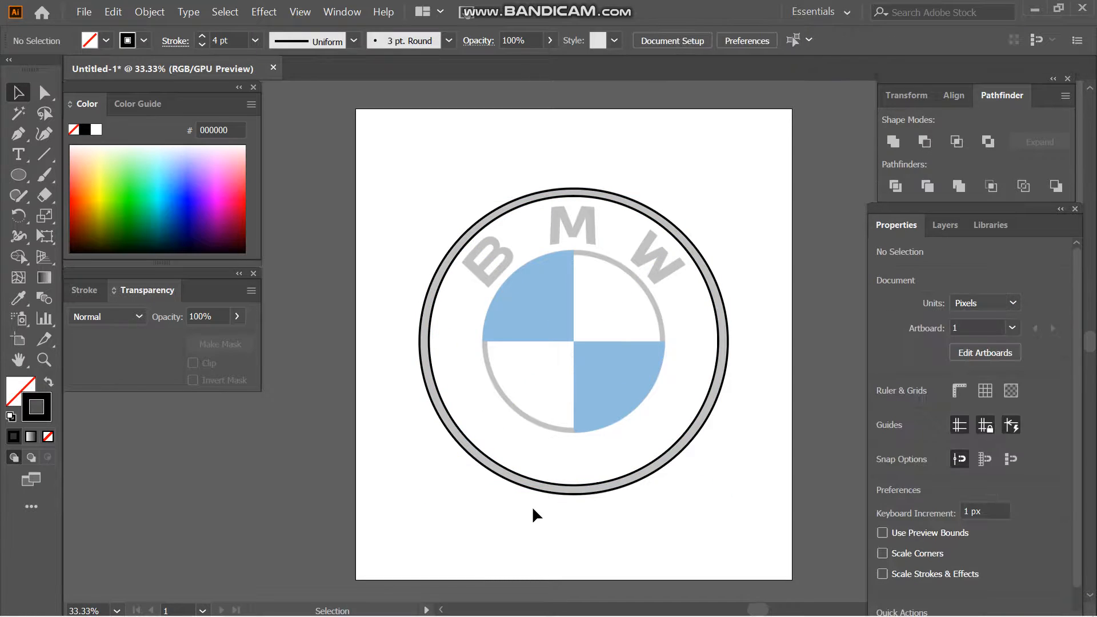
# - Subtract the smaller circle from the outer circle with Minus Front to form the outer ring
pyautogui.click(556, 491)
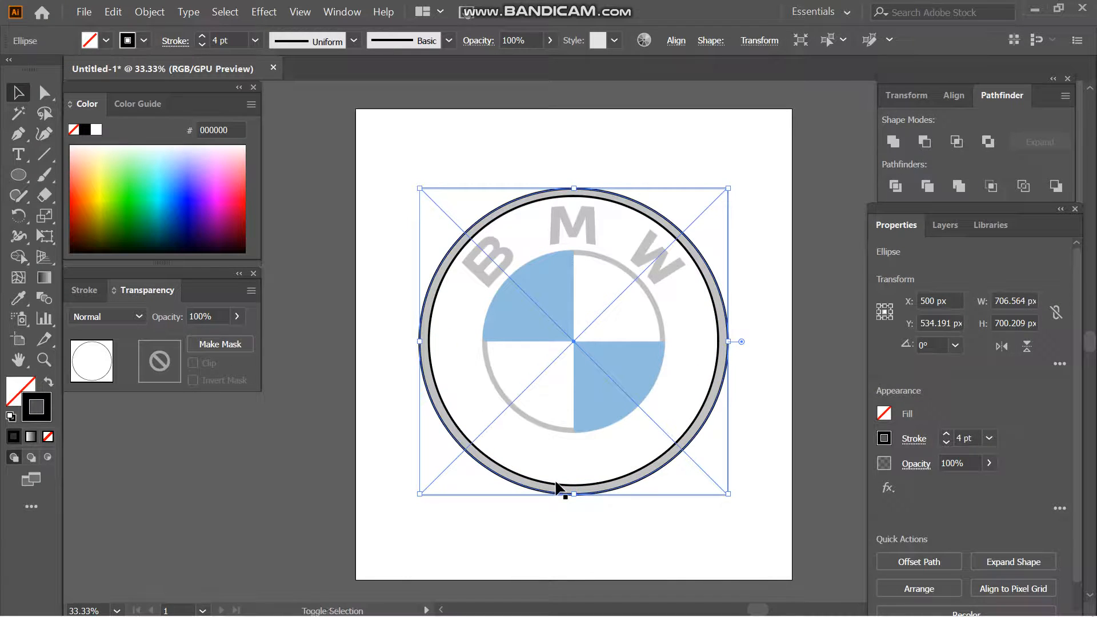
pyautogui.click(924, 141)
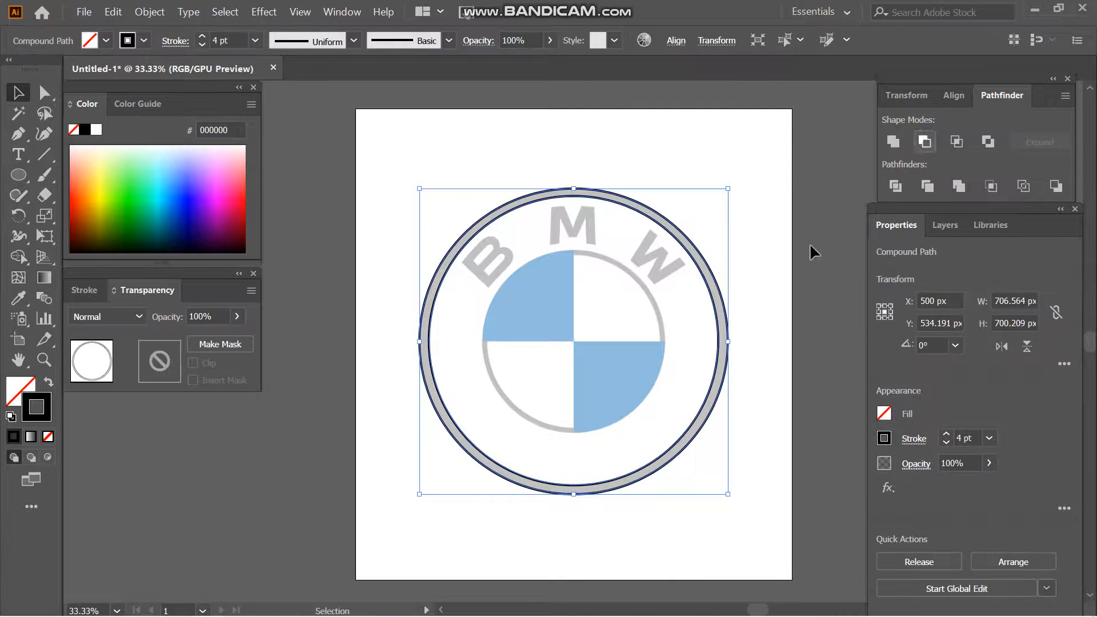
pyautogui.click(632, 537)
pyautogui.click(607, 485)
pyautogui.click(605, 483)
pyautogui.click(592, 542)
# - Draw an ellipse about 424 by 417 px around the logo's inner blue-and-white emblem and fit its edges
pyautogui.click(25, 177)
pyautogui.moveTo(489, 263); pyautogui.dragTo(574, 434)
pyautogui.press('v')
pyautogui.moveTo(665, 343); pyautogui.dragTo(666, 344)
pyautogui.moveTo(484, 343); pyautogui.dragTo(484, 345)
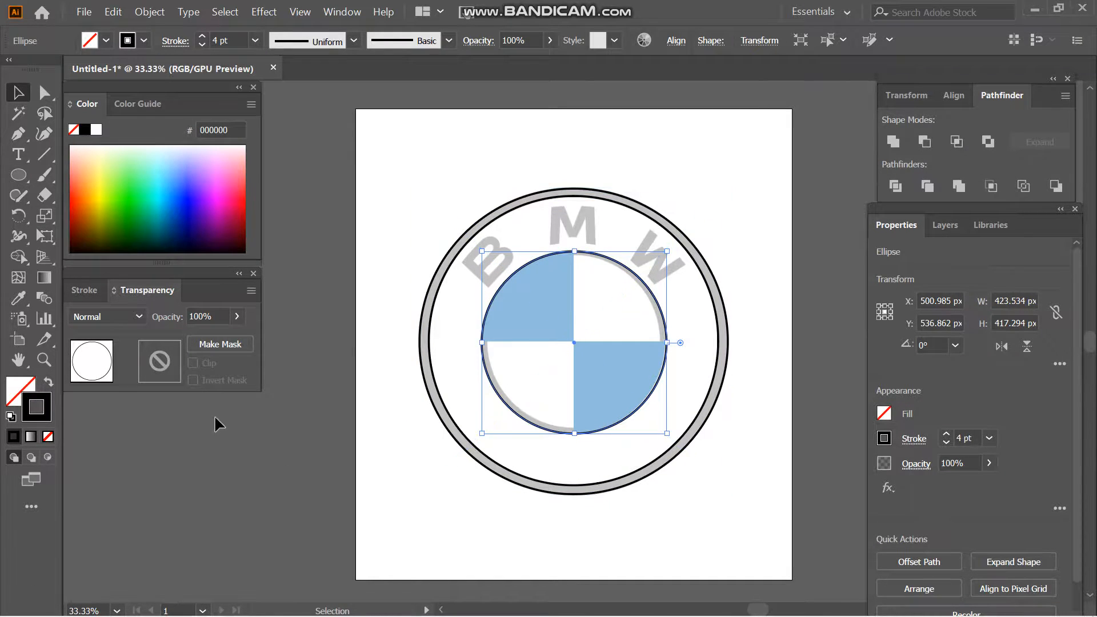
pyautogui.click(243, 469)
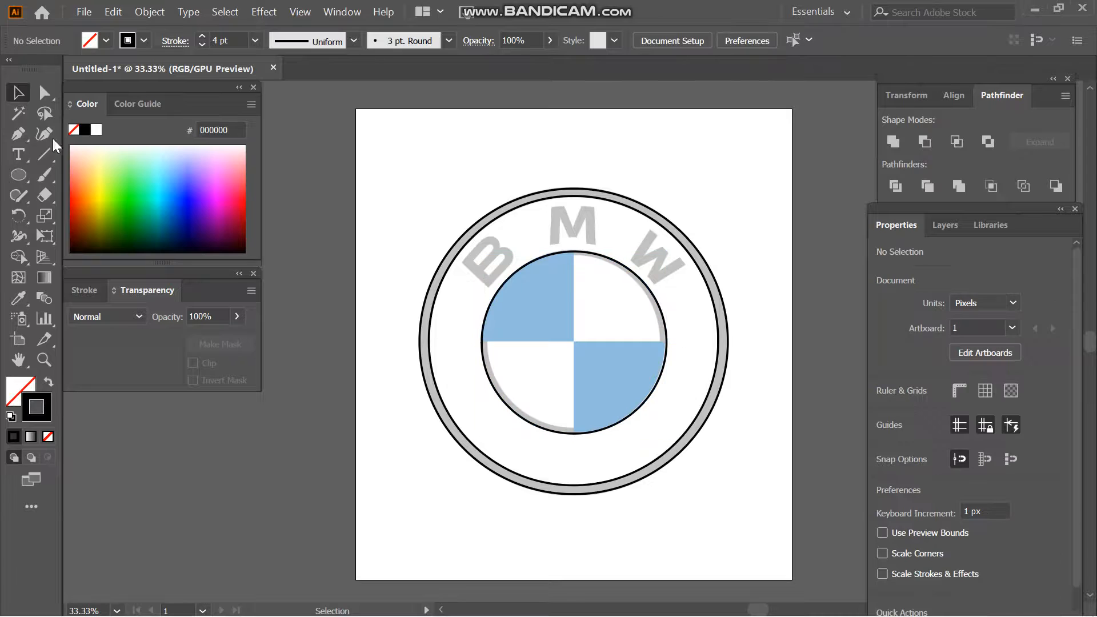
# - Draw a horizontal and a vertical line with the Pen tool, crossing at the centre and extending beyond the inner circle
pyautogui.click(472, 341)
pyautogui.click(684, 342)
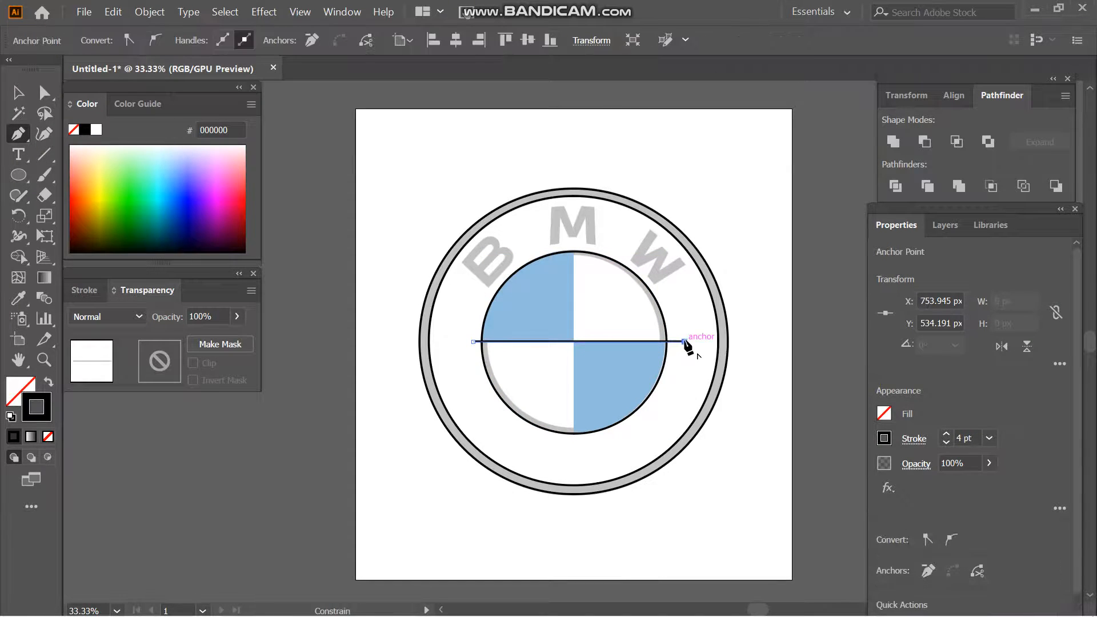
pyautogui.press('v')
pyautogui.press('p')
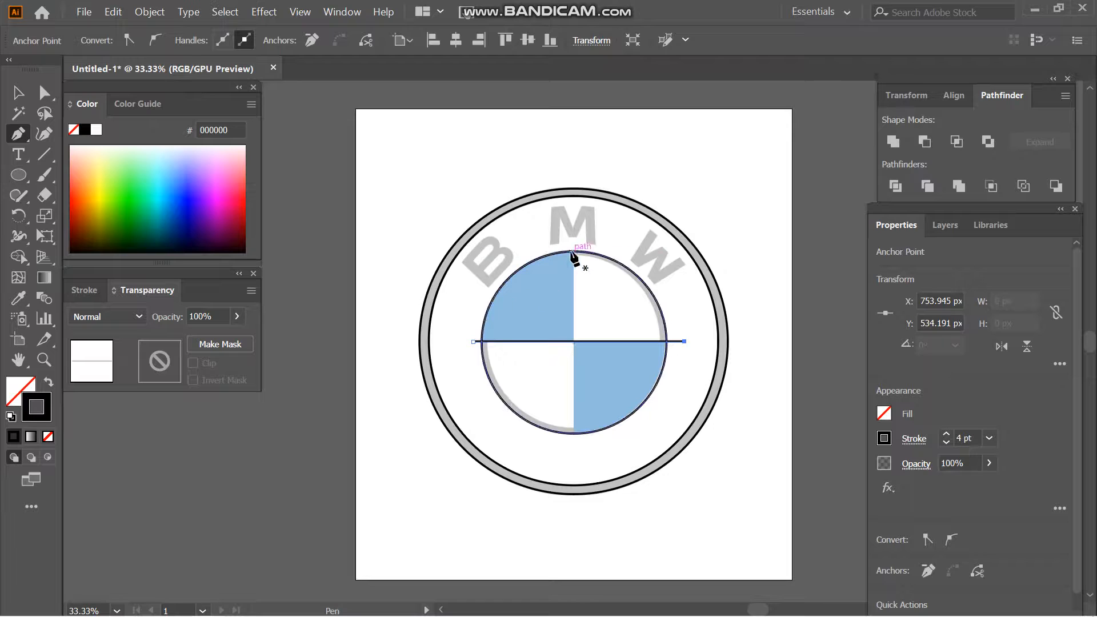
pyautogui.click(573, 246)
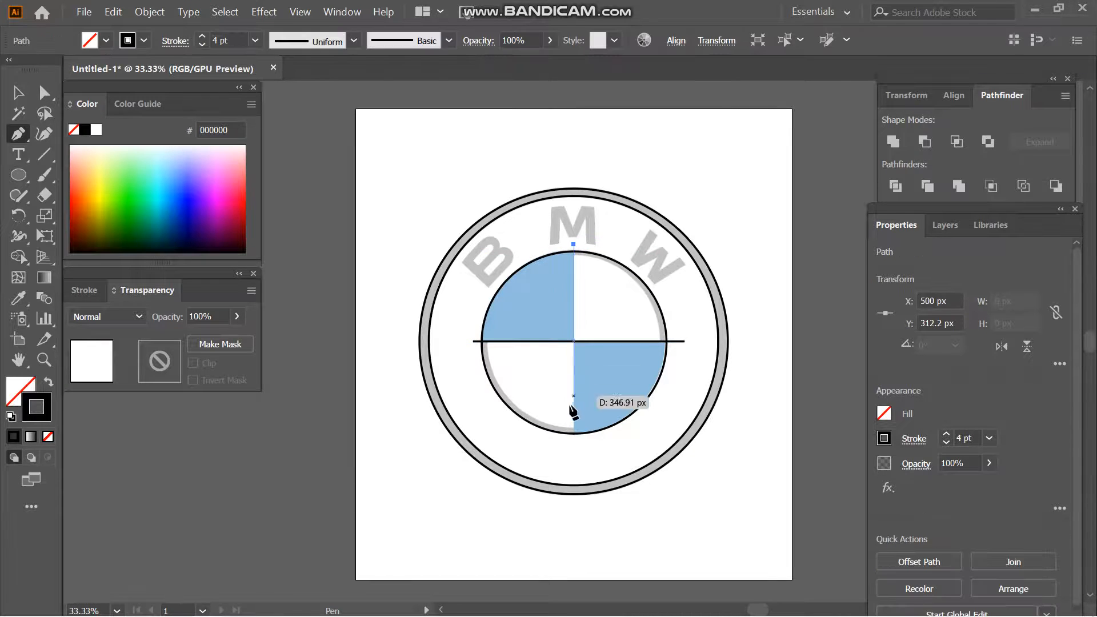
pyautogui.keyDown('shift'); pyautogui.click(574, 451); pyautogui.keyUp('shift')
pyautogui.press('v')
pyautogui.click(574, 451)
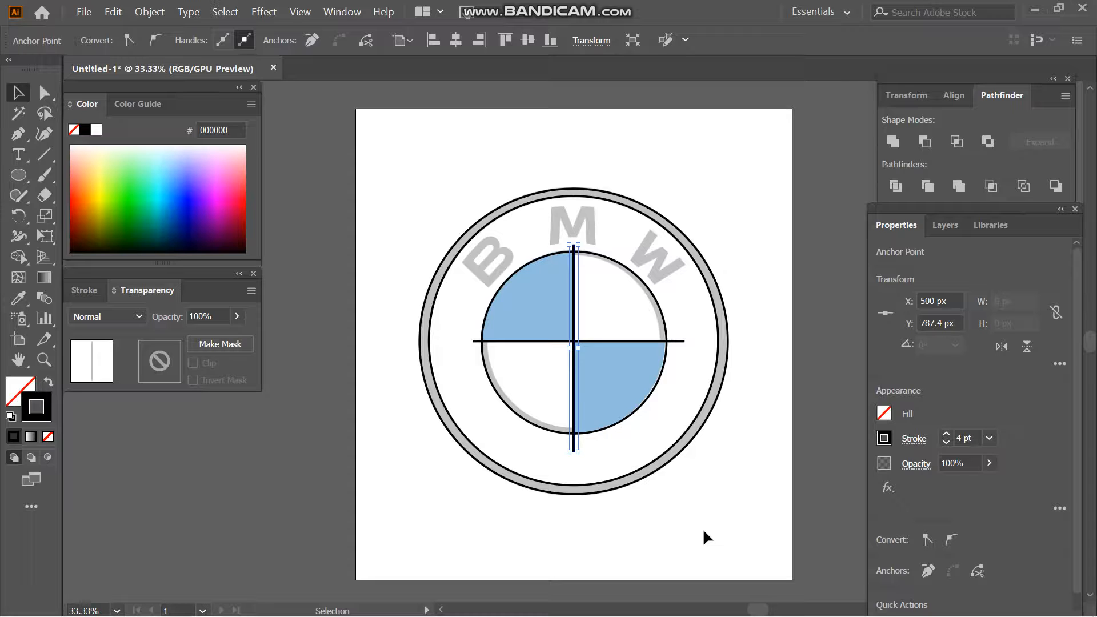
# - Copy the inner circle outside the artboard, and use Shape Builder to trim the original to the two blue quadrants without line overhangs
pyautogui.moveTo(605, 424); pyautogui.dragTo(252, 548)
pyautogui.click(474, 557)
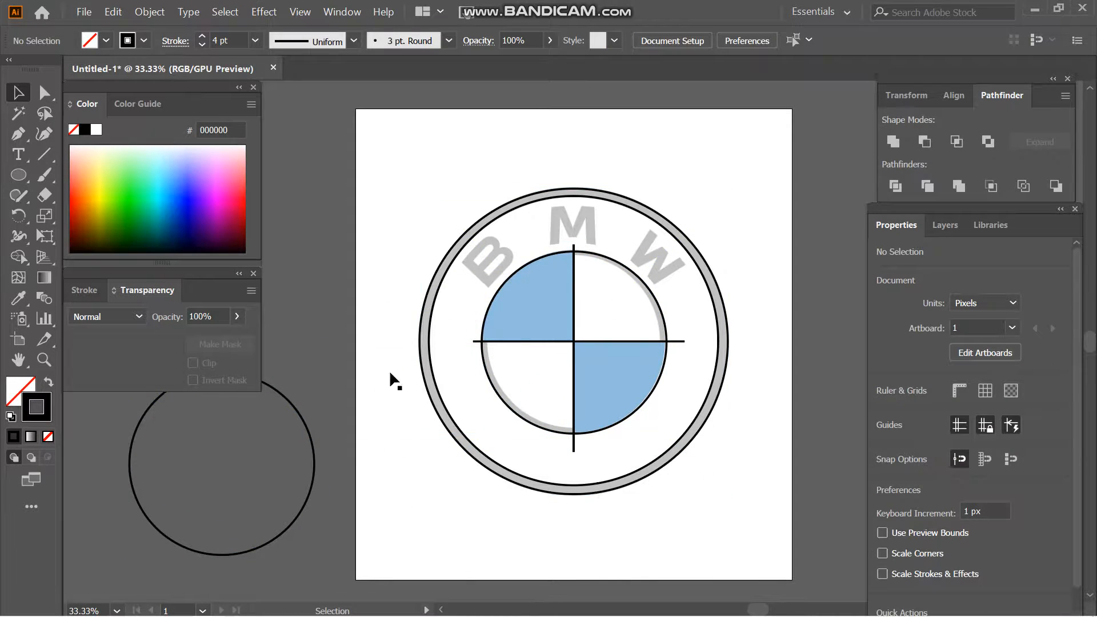
pyautogui.click(488, 306)
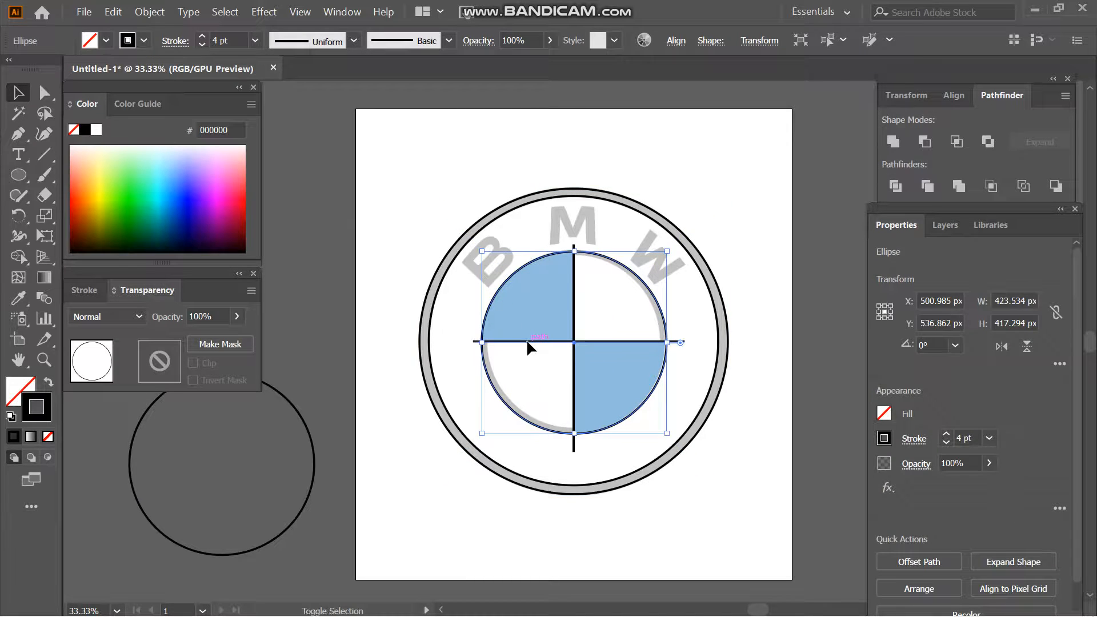
pyautogui.keyDown('shift'); pyautogui.click(526, 341); pyautogui.keyUp('shift')
pyautogui.keyDown('shift'); pyautogui.click(574, 393); pyautogui.keyUp('shift')
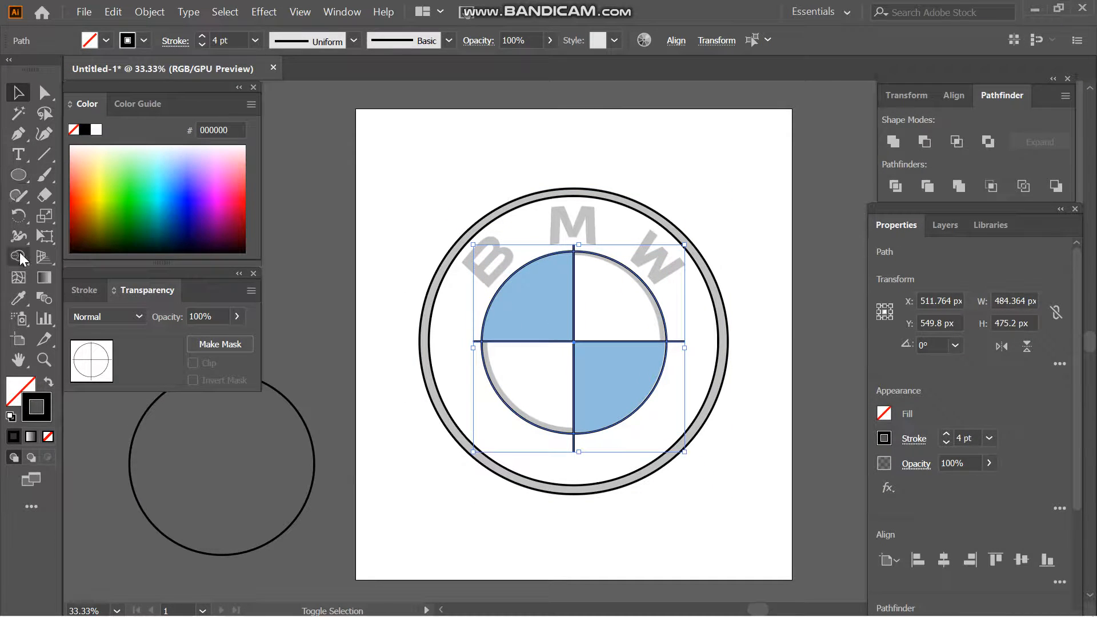
pyautogui.click(19, 259)
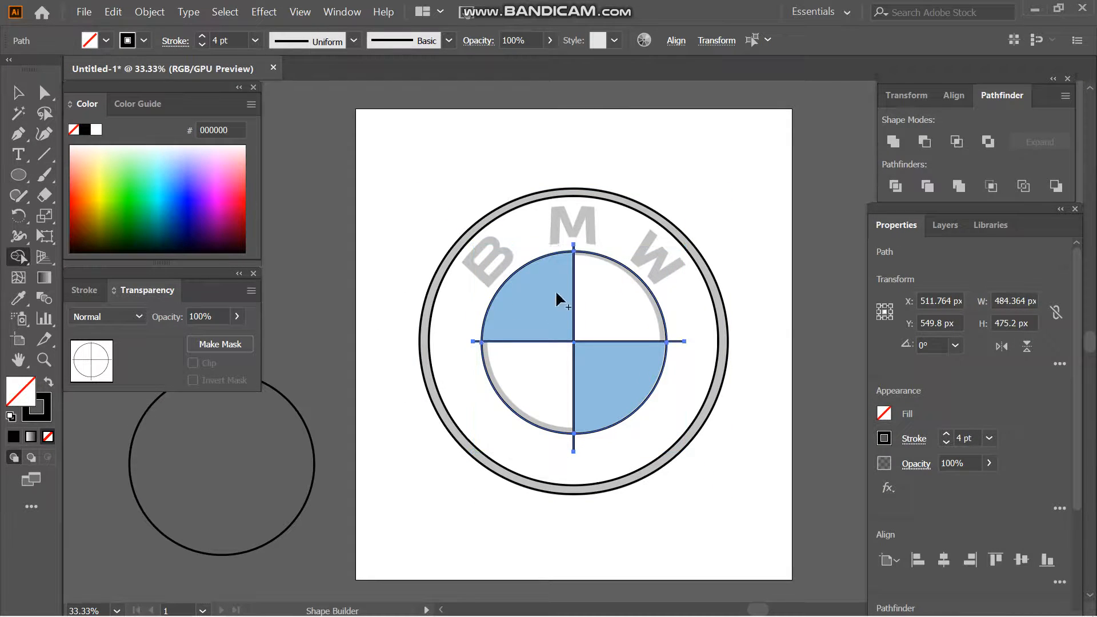
pyautogui.keyDown('alt'); pyautogui.click(510, 379); pyautogui.keyUp('alt')
pyautogui.keyDown('alt'); pyautogui.click(660, 327); pyautogui.keyUp('alt')
pyautogui.keyDown('alt'); pyautogui.click(676, 341); pyautogui.keyUp('alt')
pyautogui.keyDown('alt'); pyautogui.click(477, 341); pyautogui.keyUp('alt')
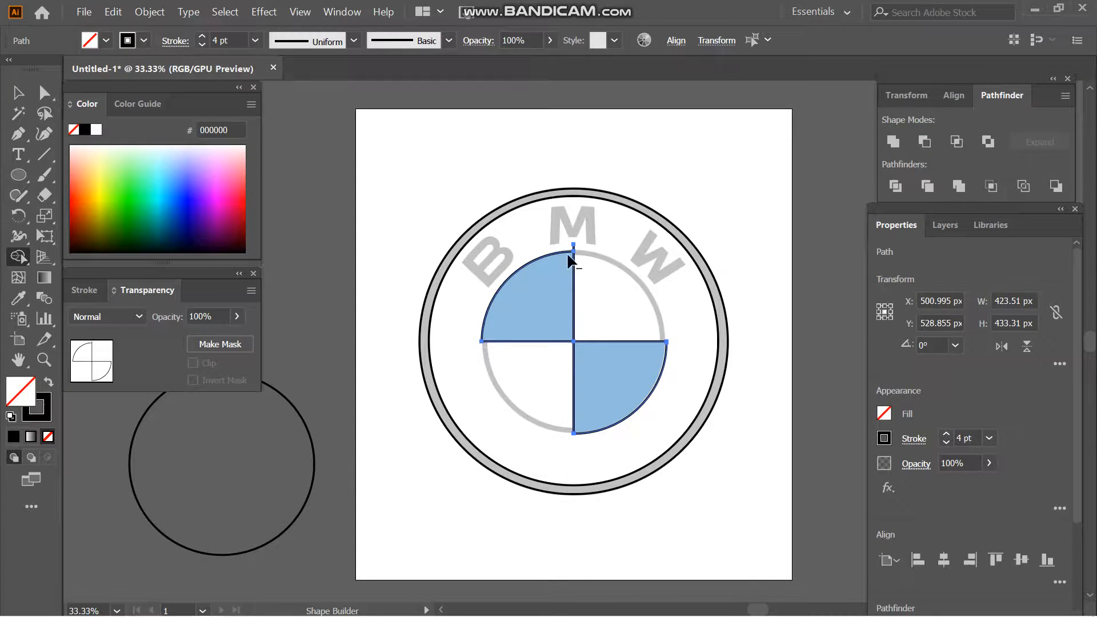
pyautogui.press('v')
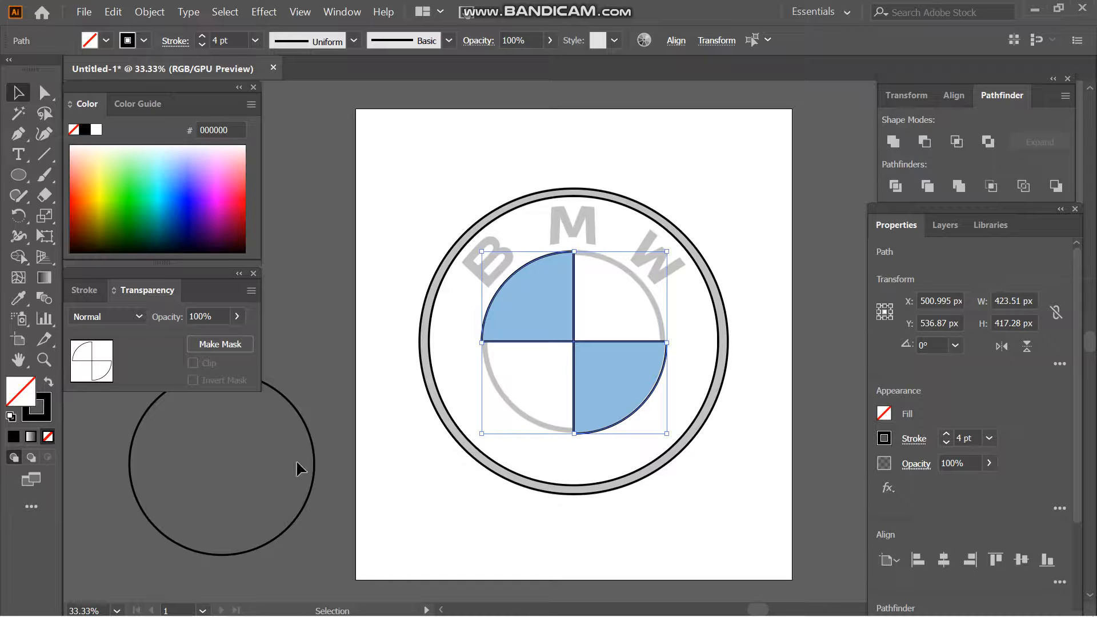
# - Move the spare circle back over the inner emblem and resize it to about 424 by 422 px to meet the quadrants
pyautogui.moveTo(308, 503); pyautogui.dragTo(662, 369)
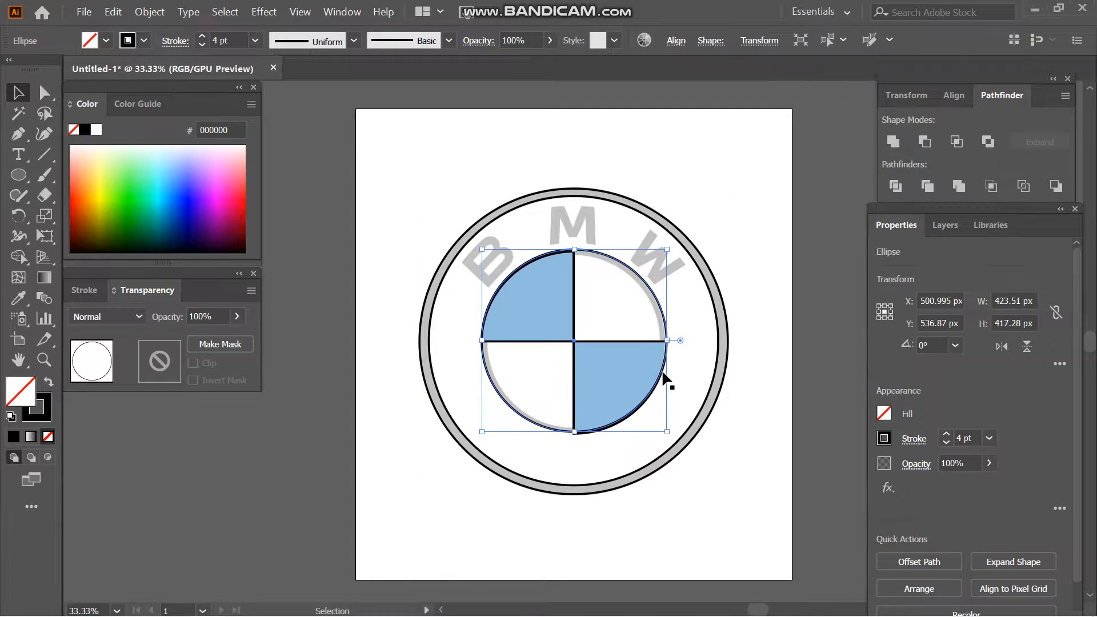
pyautogui.moveTo(574, 432); pyautogui.dragTo(575, 435)
pyautogui.click(803, 482)
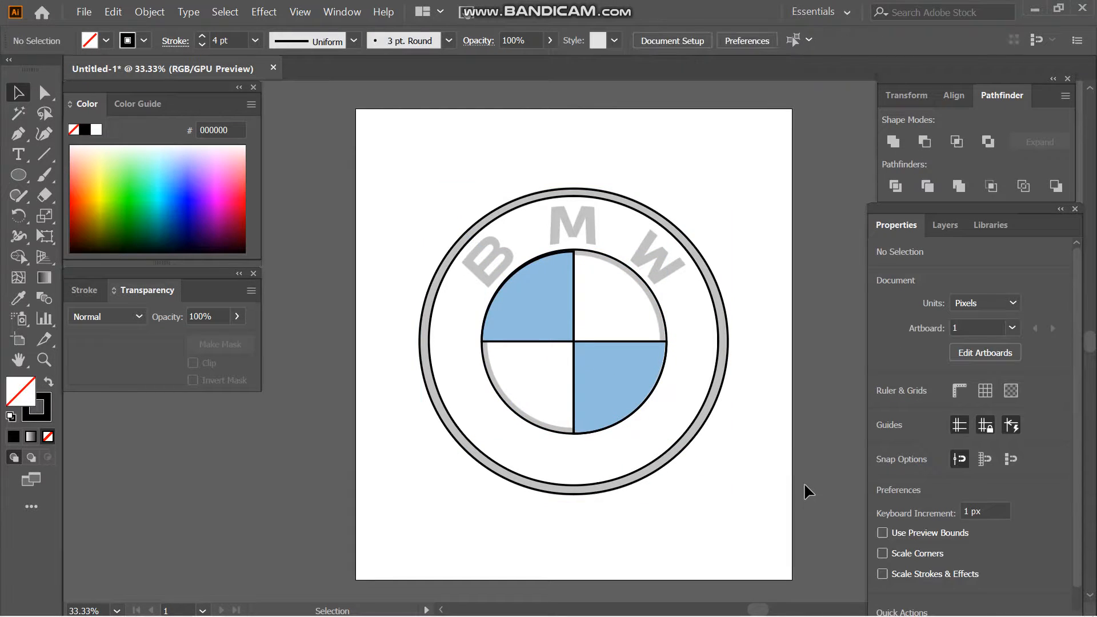
pyautogui.click(574, 247)
pyautogui.moveTo(575, 250); pyautogui.dragTo(575, 252)
pyautogui.click(749, 424)
pyautogui.click(565, 251)
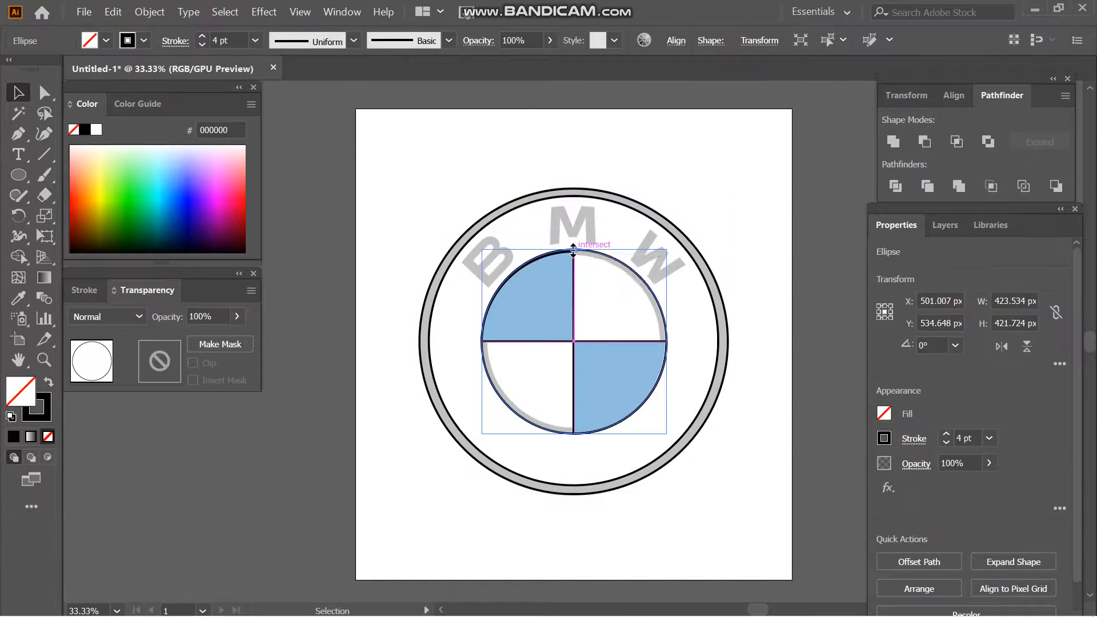
pyautogui.click(742, 525)
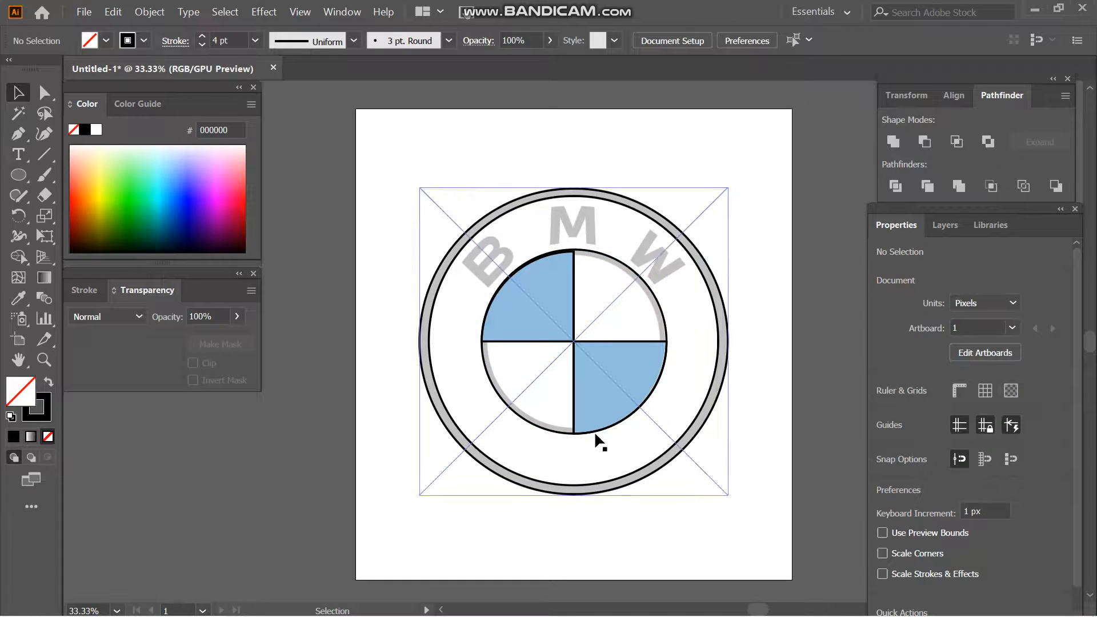
# - Duplicate the inner circle and shrink the copy to about 396 by 396 px along the inner grey ring's inside edge
pyautogui.moveTo(590, 431); pyautogui.dragTo(595, 428)
pyautogui.moveTo(578, 246); pyautogui.dragTo(578, 256)
pyautogui.moveTo(671, 342); pyautogui.dragTo(662, 344)
pyautogui.moveTo(485, 430); pyautogui.dragTo(487, 427)
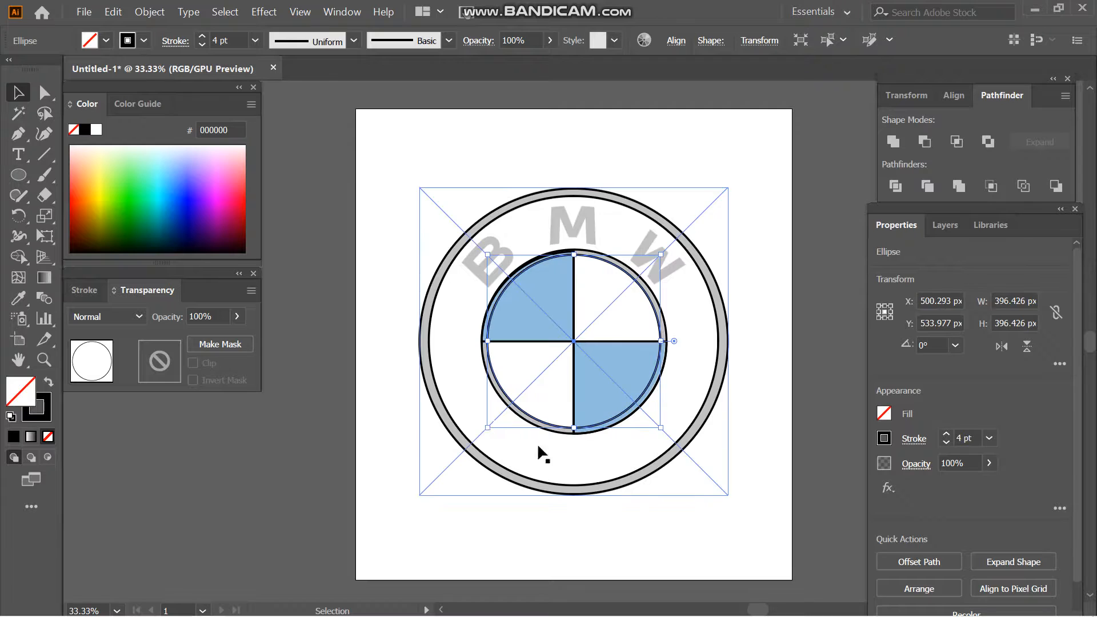
# - Subtract the smaller inner circle from the larger one with Minus Front to form the inner ring
pyautogui.click(783, 507)
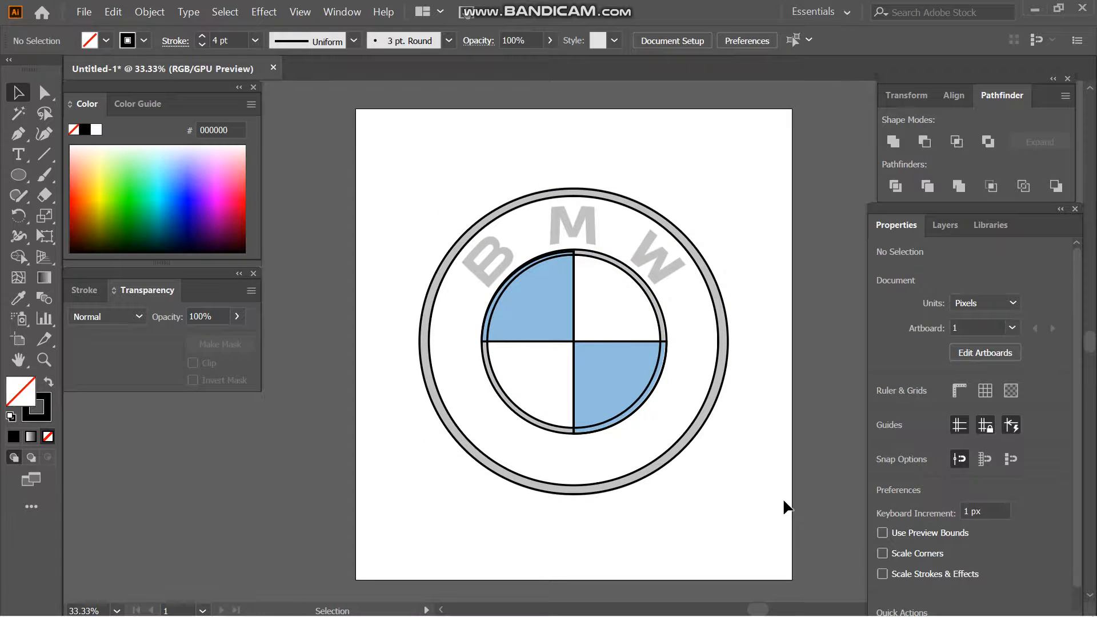
pyautogui.click(587, 428)
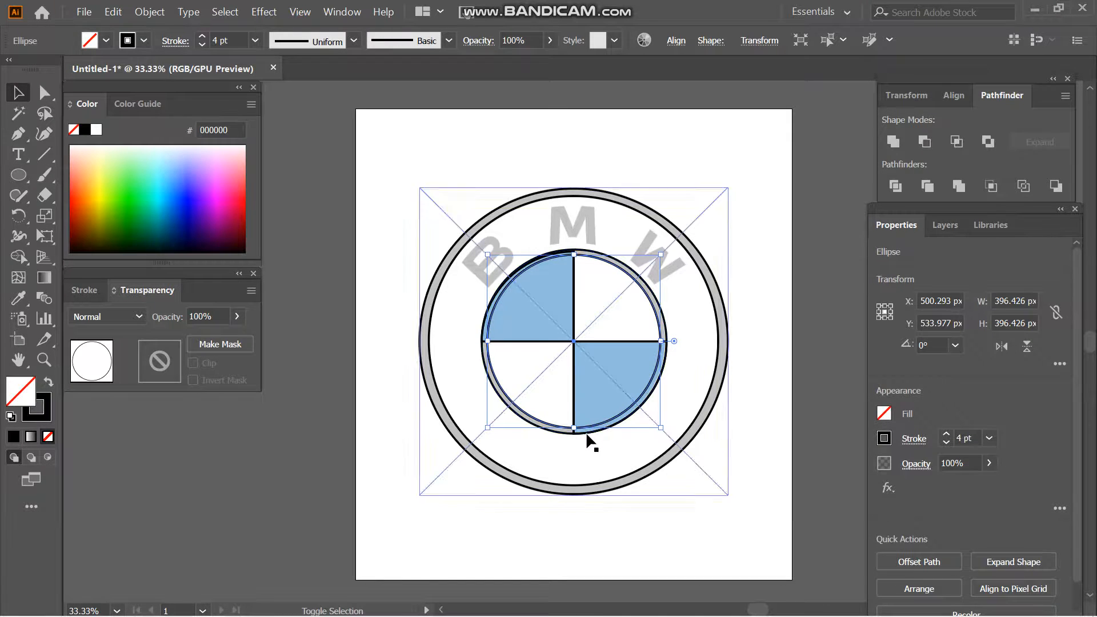
pyautogui.click(924, 143)
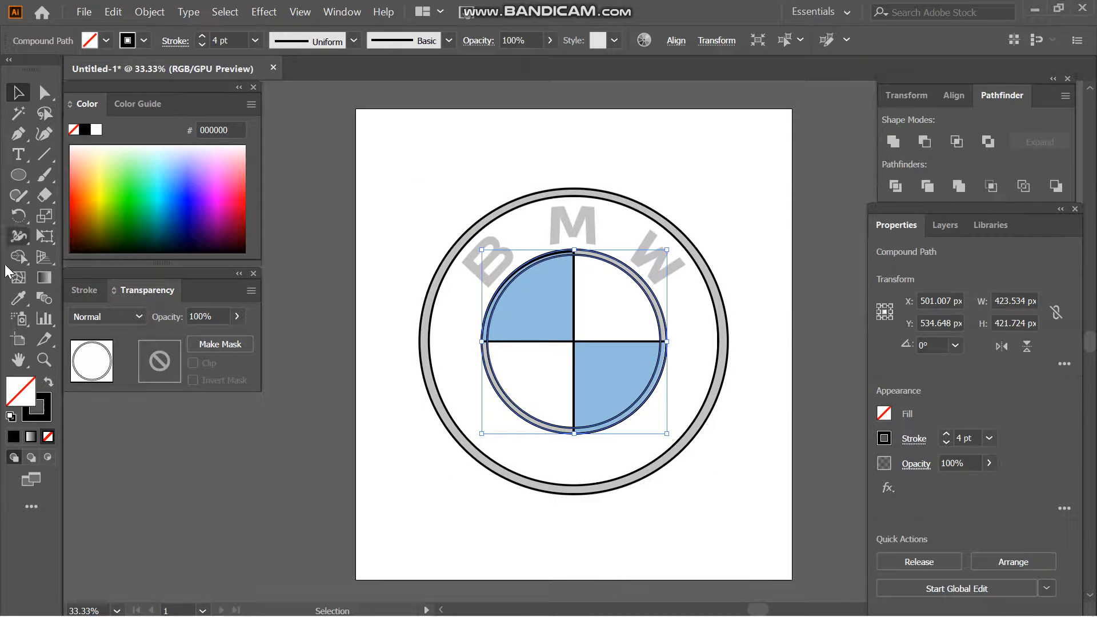
# - Draw two short horizontal Pen lines crossing the inner ring on its left and right sides at centre height
pyautogui.click(18, 256)
pyautogui.press('p')
pyautogui.click(452, 340)
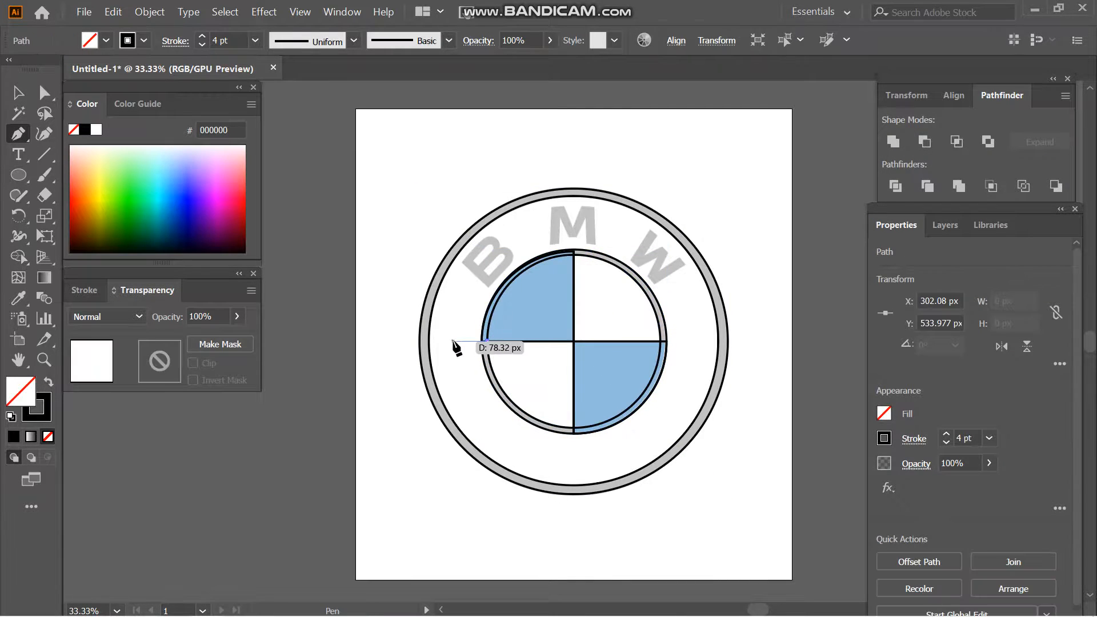
pyautogui.click(661, 341)
pyautogui.click(707, 341)
pyautogui.press('v')
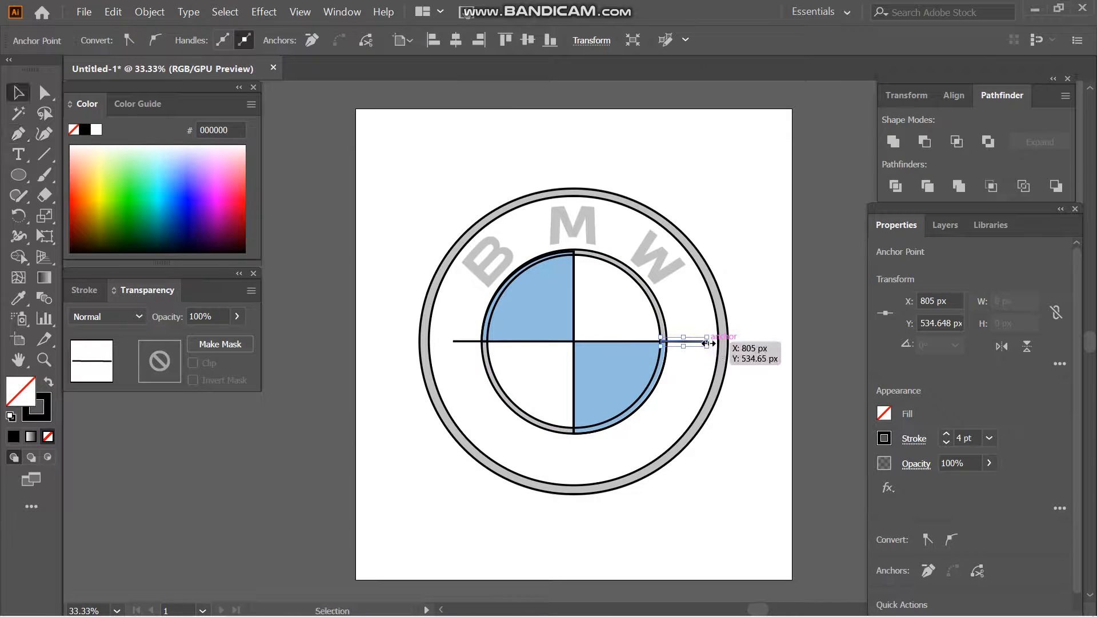
# - Use Shape Builder on the inner ring and crossing lines to remove the ring segment over the upper-left blue quadrant
pyautogui.click(477, 341)
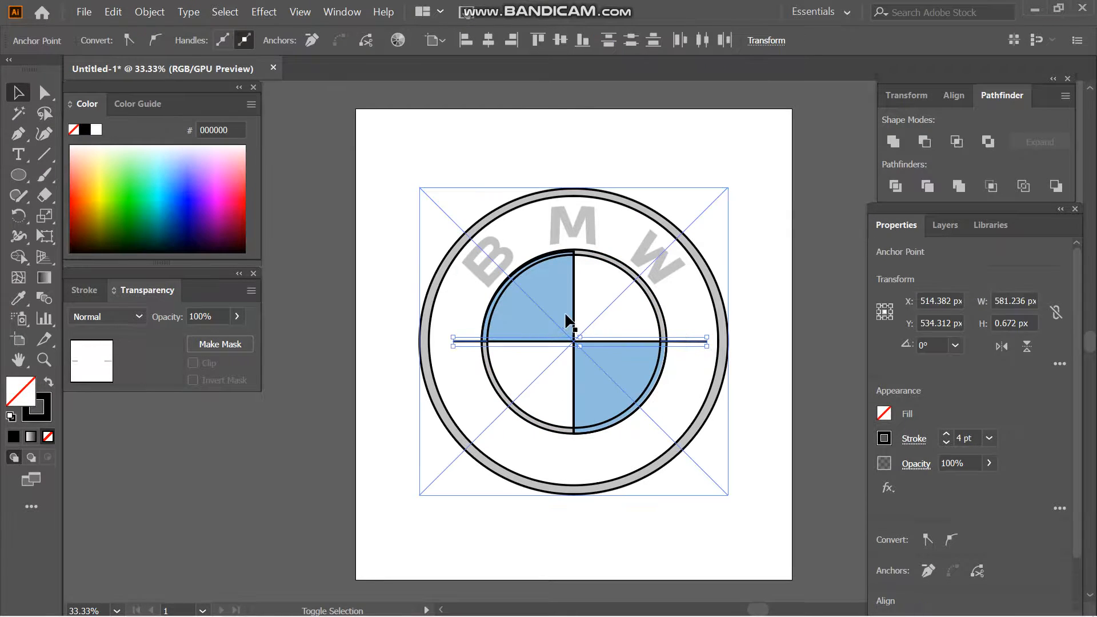
pyautogui.keyDown('shift'); pyautogui.click(549, 433); pyautogui.keyUp('shift')
pyautogui.click(24, 260)
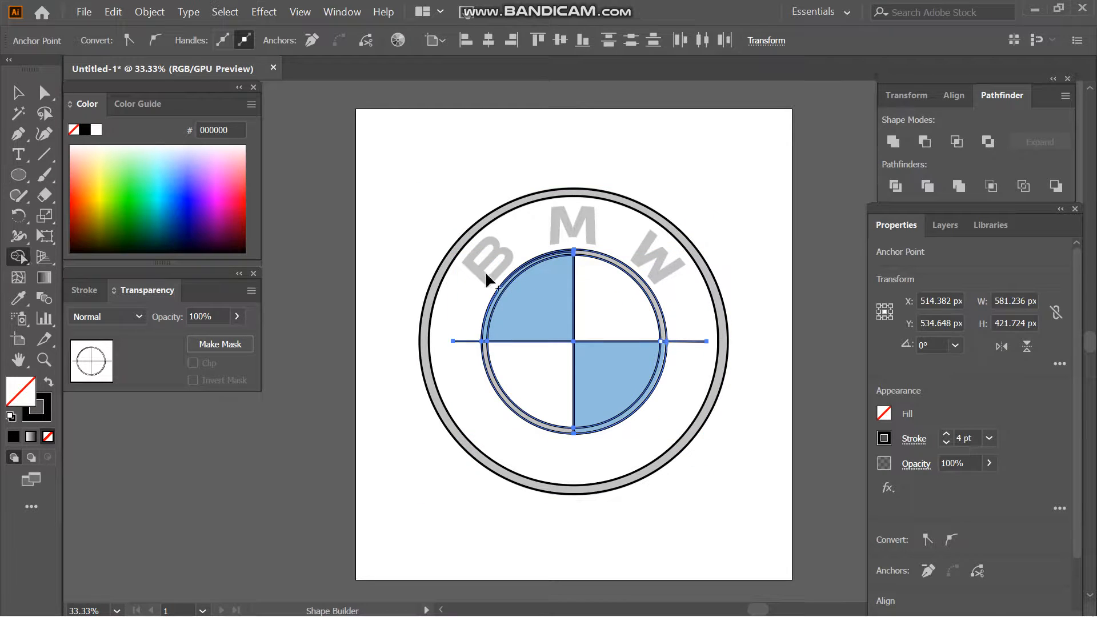
pyautogui.click(498, 292)
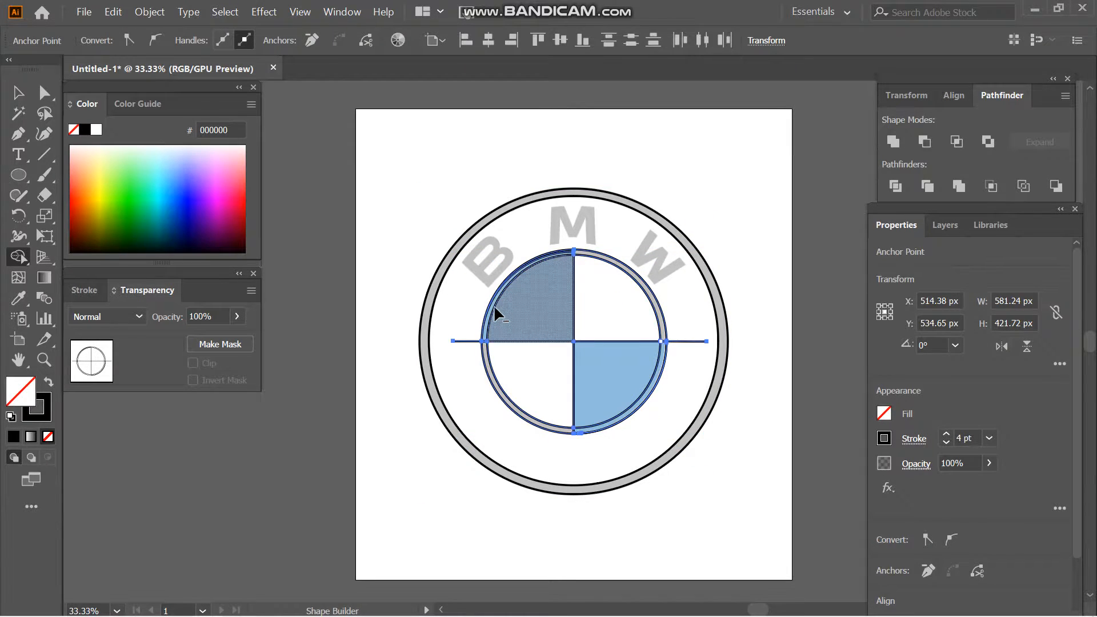
pyautogui.keyDown('alt'); pyautogui.click(494, 307); pyautogui.keyUp('alt')
# - Undo the upper-right ring removal, and remove the ring segment over the lower-right blue quadrant along with the overhanging lines
pyautogui.keyDown('alt'); pyautogui.click(626, 273); pyautogui.keyUp('alt')
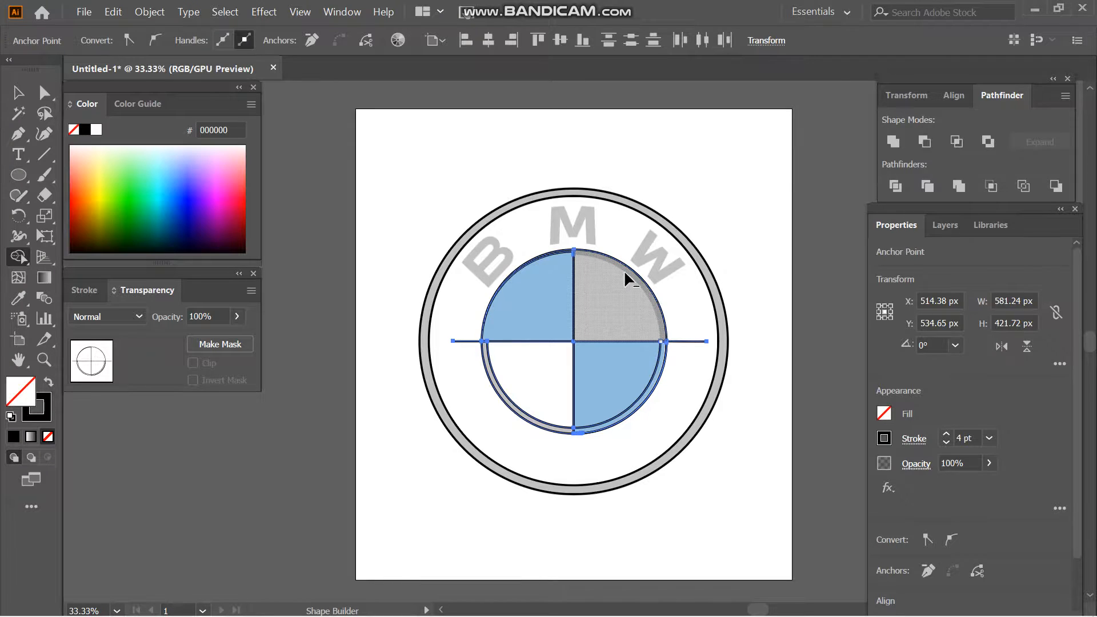
pyautogui.hotkey('ctrl', 'z')
pyautogui.click(617, 420)
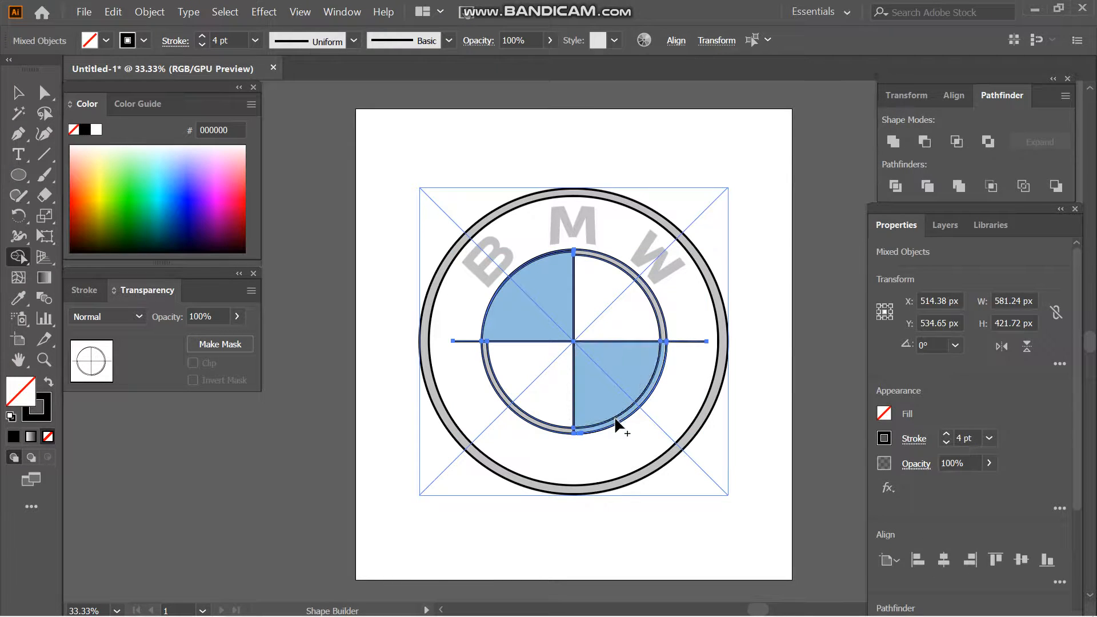
pyautogui.keyDown('alt'); pyautogui.click(615, 424); pyautogui.keyUp('alt')
pyautogui.keyDown('alt'); pyautogui.click(687, 341); pyautogui.keyUp('alt')
pyautogui.press('v')
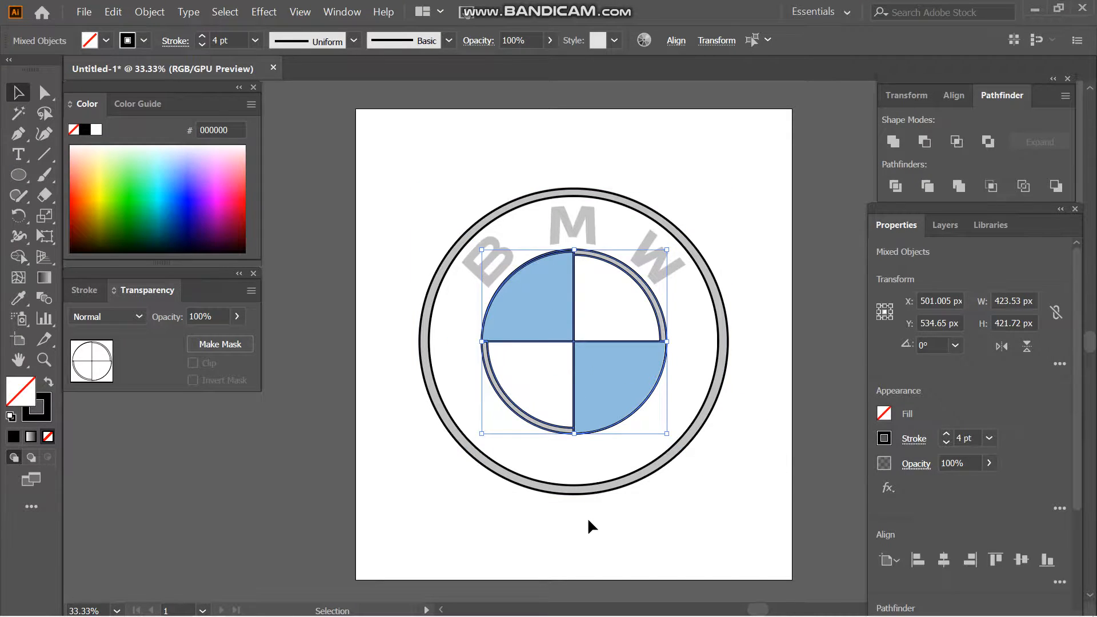
# - Move the reference logo off the artboard to the left and set its opacity to 100%
pyautogui.click(587, 516)
pyautogui.hotkey('ctrl', '-')
pyautogui.press('F7')
pyautogui.moveTo(468, 432); pyautogui.dragTo(169, 531)
pyautogui.click(907, 224)
pyautogui.click(989, 463)
pyautogui.click(987, 482)
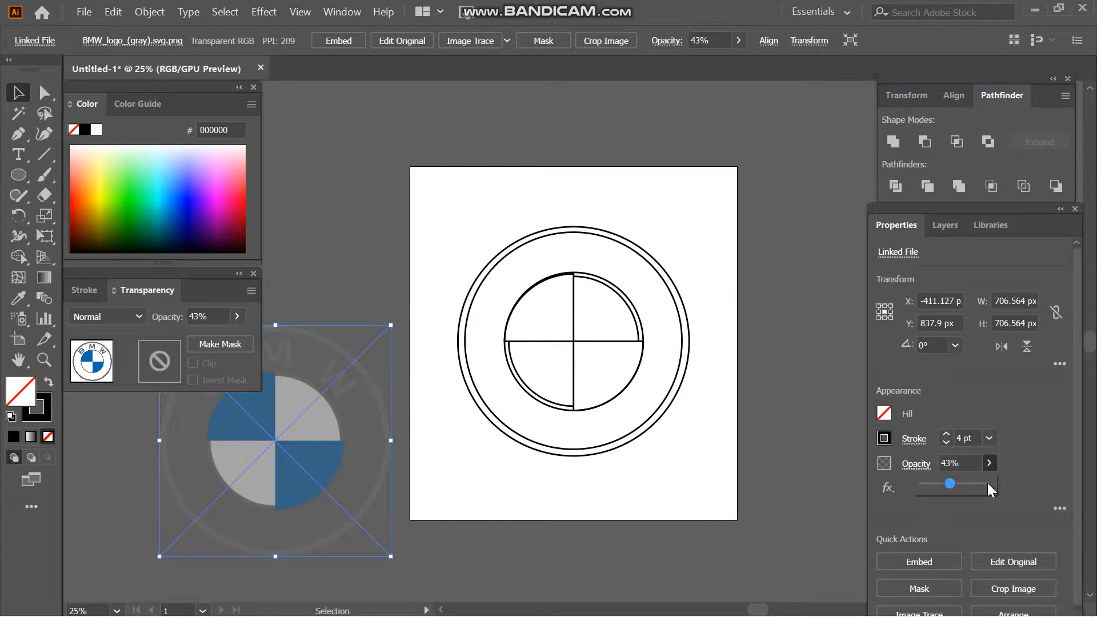
# - Fill the lower-right quadrant with the blue (0166B1) sampled from the reference logo using the Eyedropper
pyautogui.click(634, 497)
pyautogui.click(609, 402)
pyautogui.click(18, 298)
pyautogui.click(310, 461)
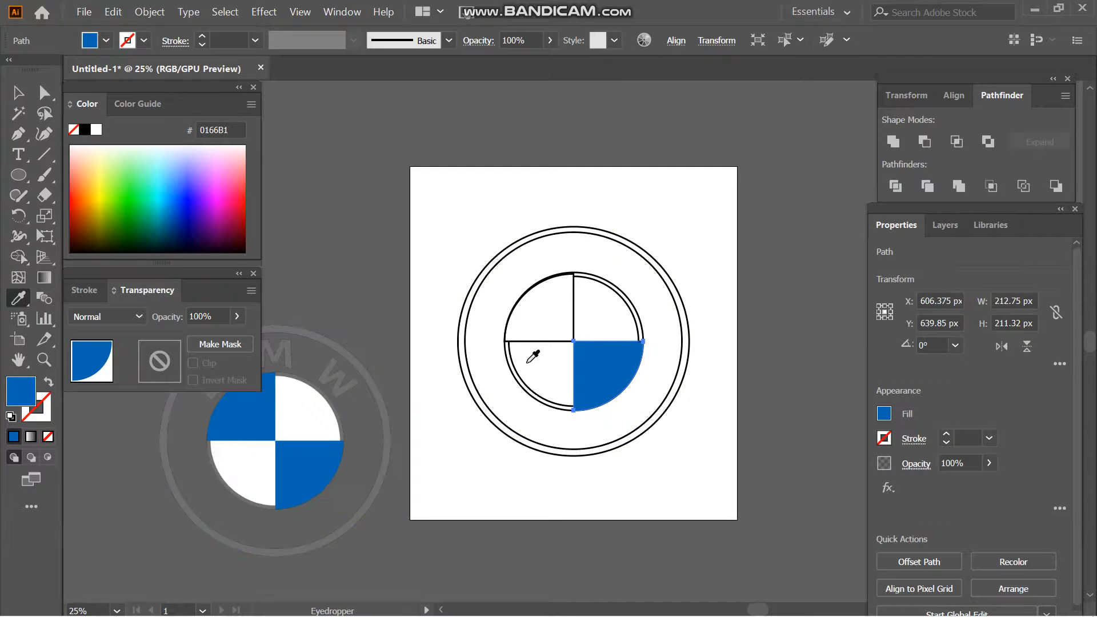
# - Fill the upper-left quadrant with the blue (0166B1) sampled from the reference logo using the Eyedropper
pyautogui.keyDown('ctrl'); pyautogui.click(536, 339); pyautogui.keyUp('ctrl')
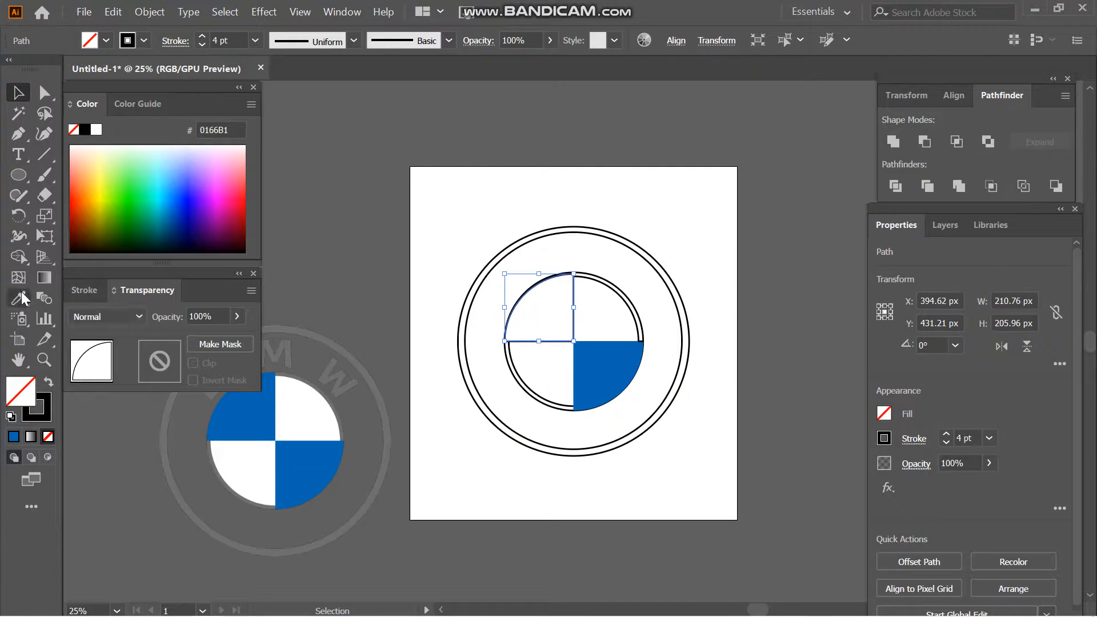
pyautogui.click(235, 418)
pyautogui.press('v')
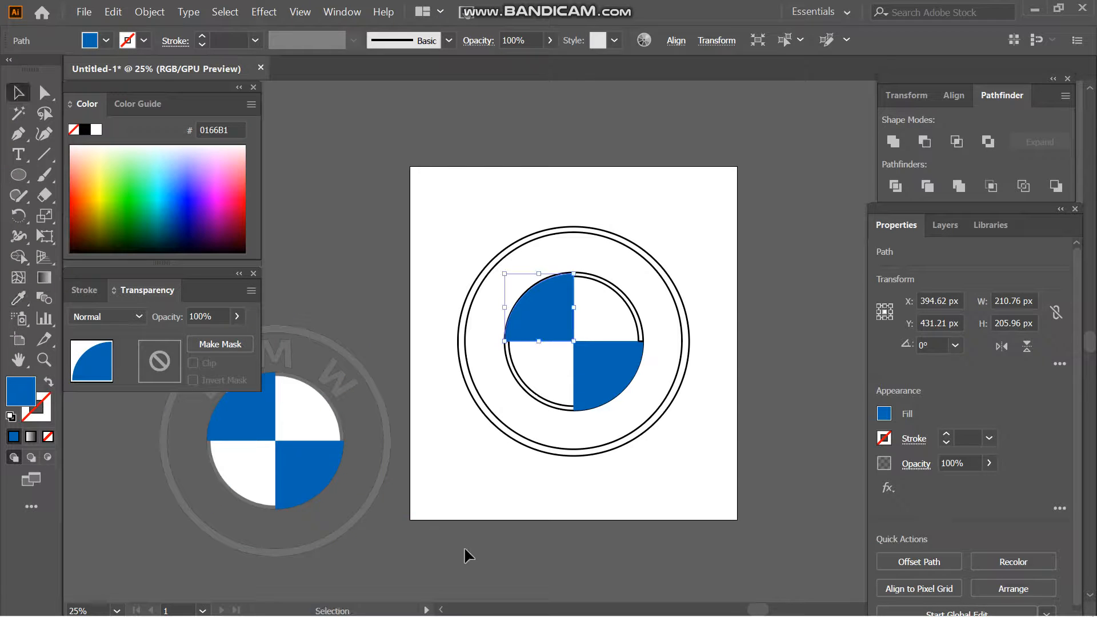
# - Move the reference logo up against the artboard and fill the outer ring with its sampled grey (6F6F6F)
pyautogui.moveTo(350, 433); pyautogui.dragTo(401, 232)
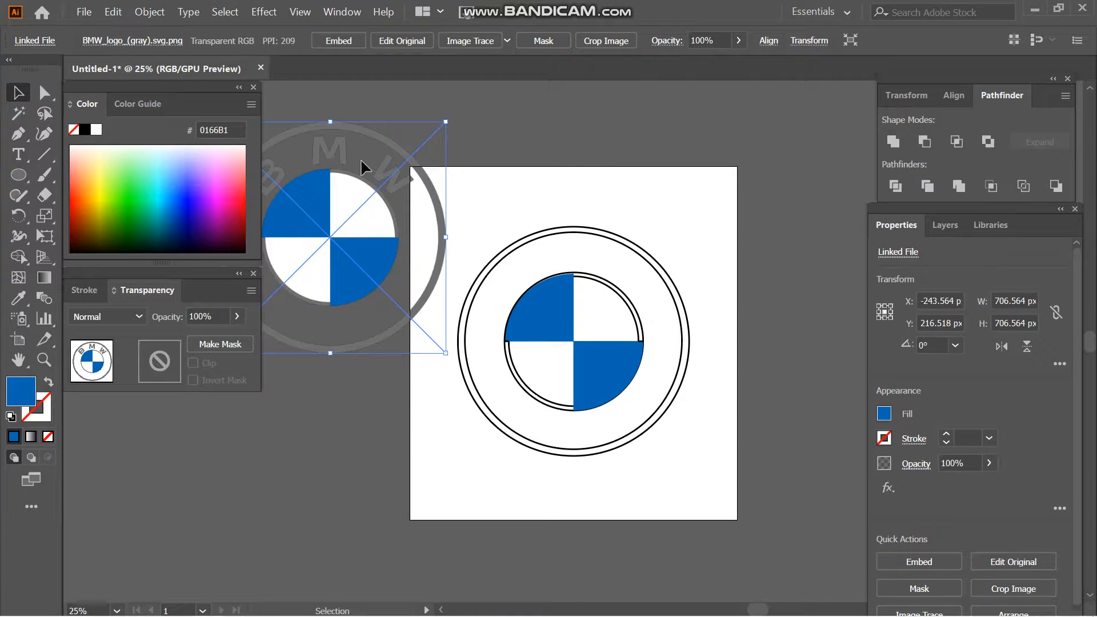
pyautogui.click(489, 425)
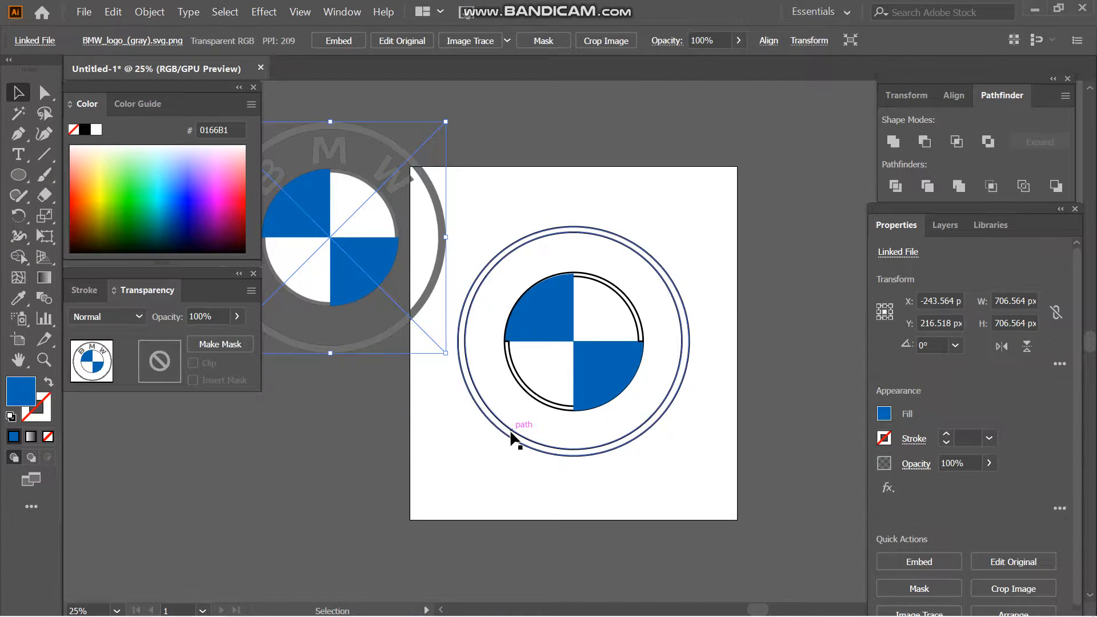
pyautogui.click(19, 298)
pyautogui.click(443, 268)
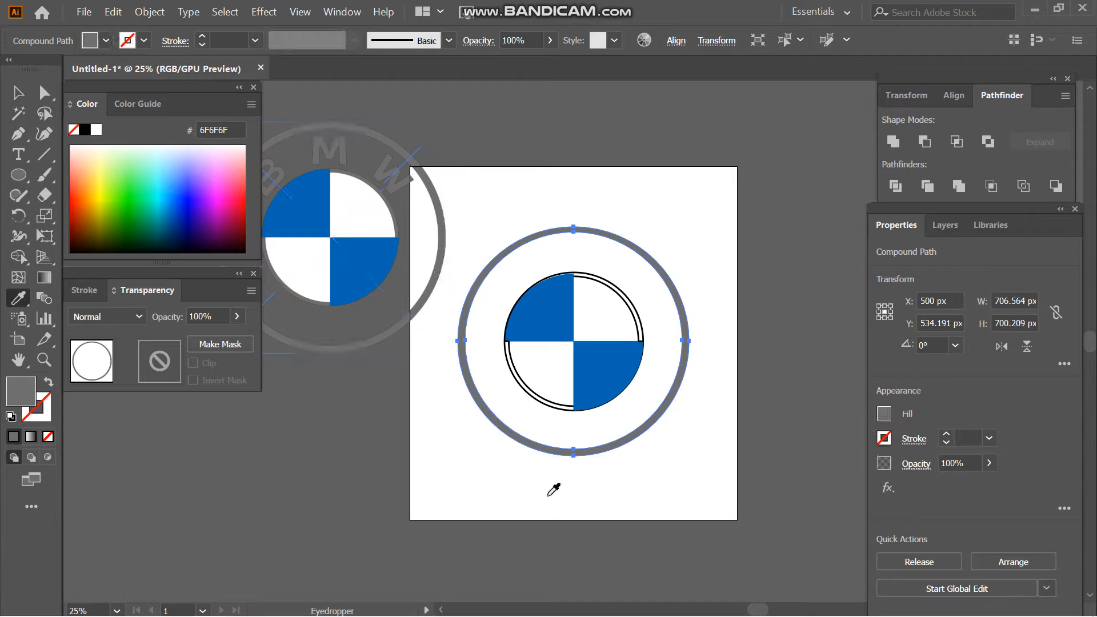
pyautogui.press('v')
# - Fill the inner ring segments with the grey (6F6F6F) sampled from the reference logo's outer ring
pyautogui.click(541, 406)
pyautogui.hotkey('ctrl', 'F9')
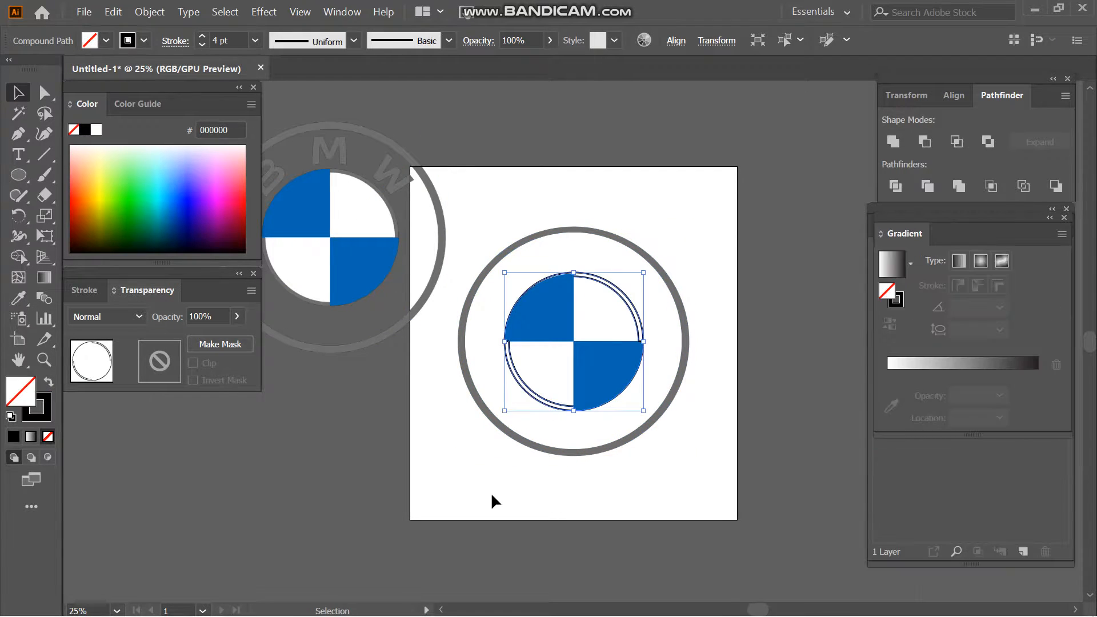
pyautogui.keyDown('shift'); pyautogui.click(602, 374); pyautogui.keyUp('shift')
pyautogui.click(452, 466)
pyautogui.click(560, 409)
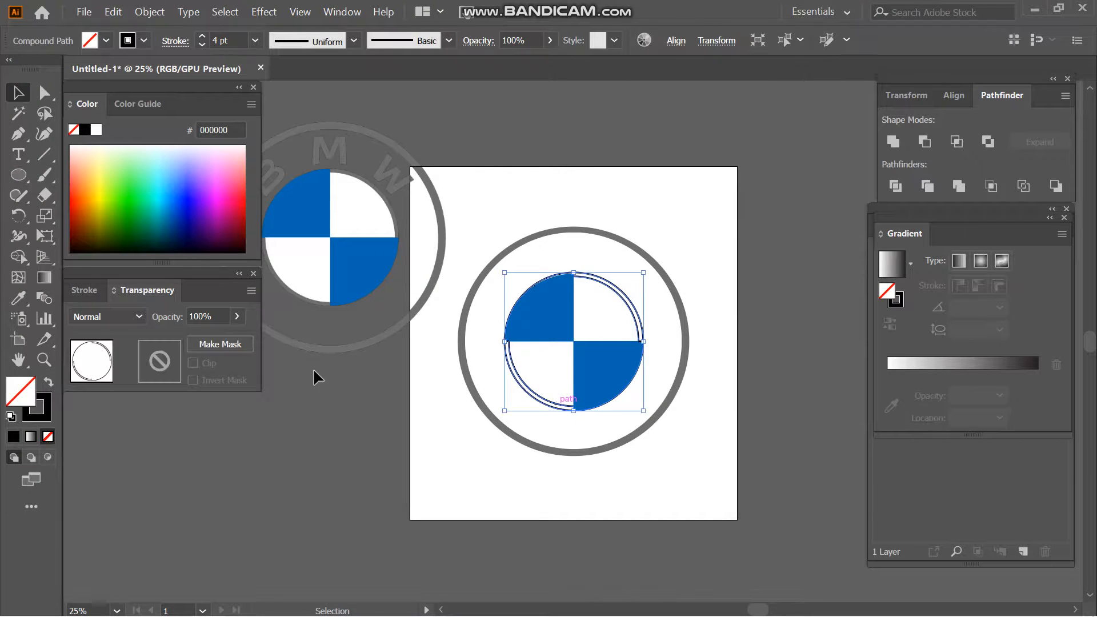
pyautogui.click(17, 297)
pyautogui.click(442, 273)
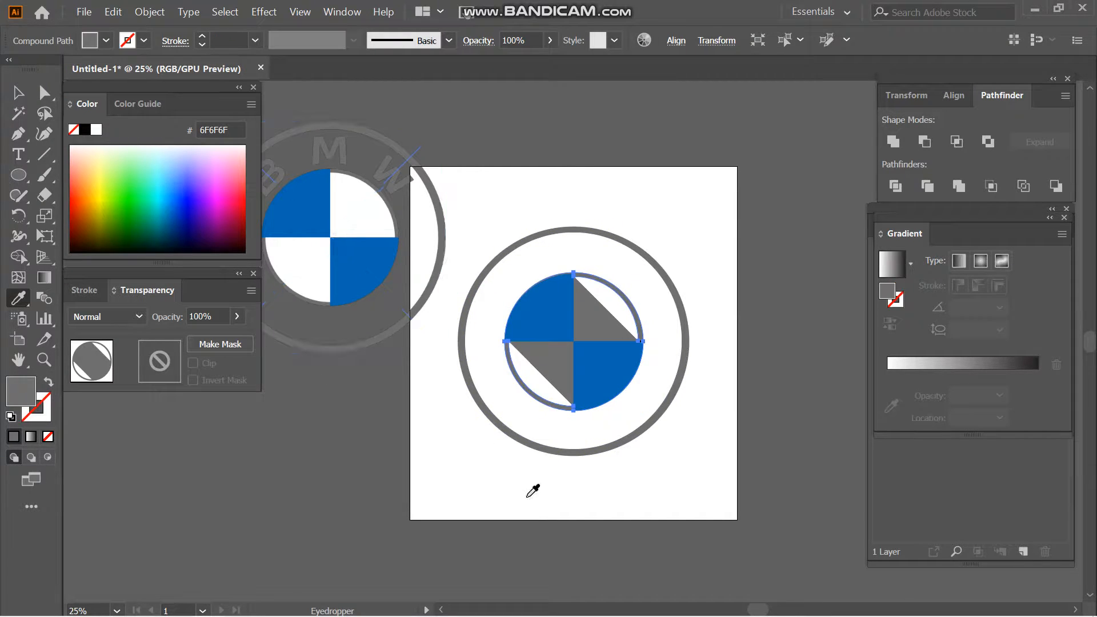
pyautogui.press('v')
# - Use Shape Builder on the inner ring and blue quadrants to remove the grey triangles inside the two white quadrants
pyautogui.keyDown('shift'); pyautogui.click(600, 386); pyautogui.keyUp('shift')
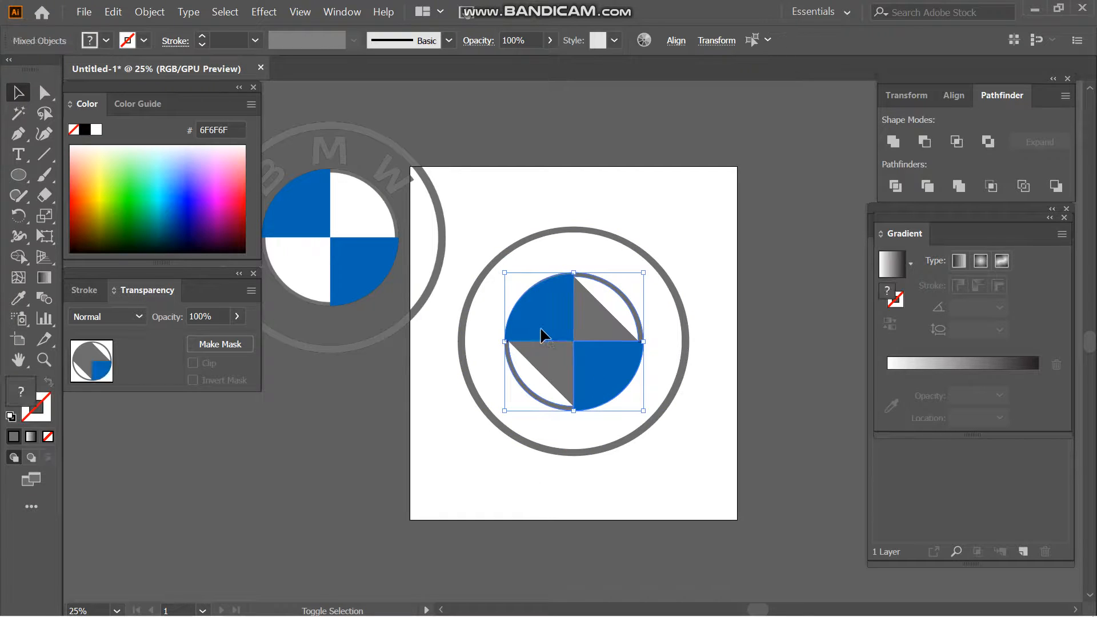
pyautogui.click(17, 260)
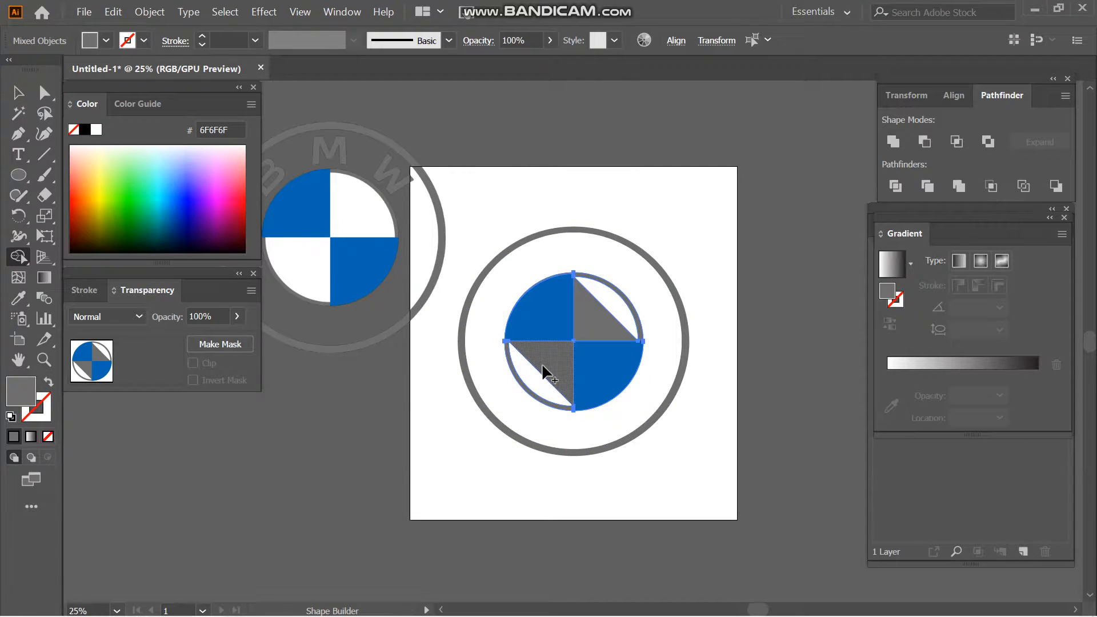
pyautogui.keyDown('alt'); pyautogui.click(553, 384); pyautogui.keyUp('alt')
pyautogui.keyDown('alt'); pyautogui.click(606, 326); pyautogui.keyUp('alt')
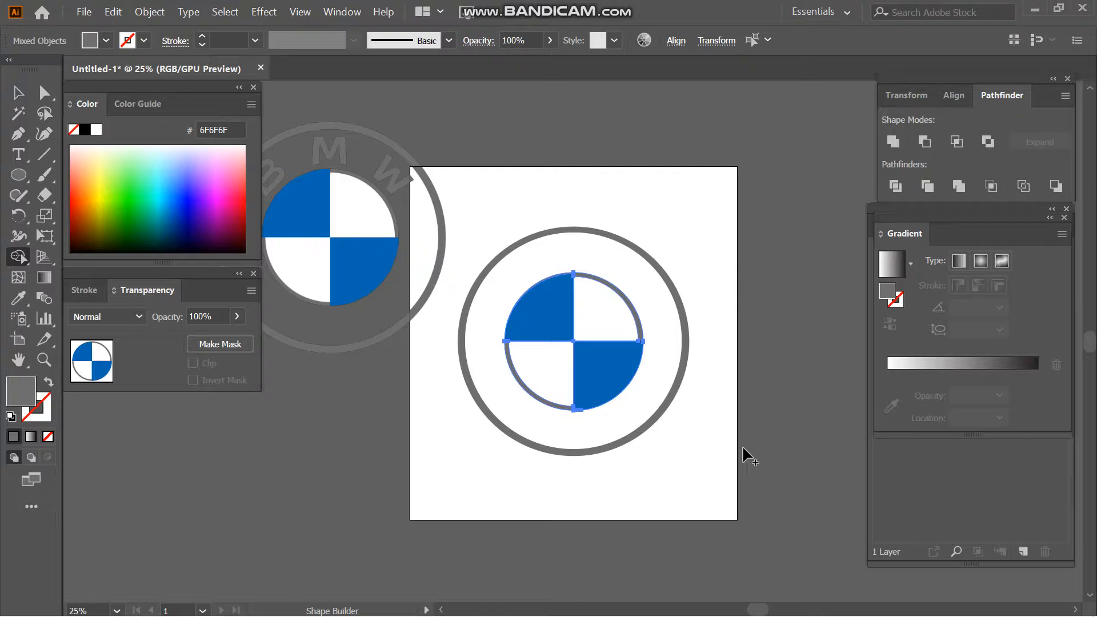
pyautogui.press('v')
# - Group the traced rings and blue quadrants, leaving out the reference logo
pyautogui.click(676, 474)
pyautogui.hotkey('ctrl', 'a')
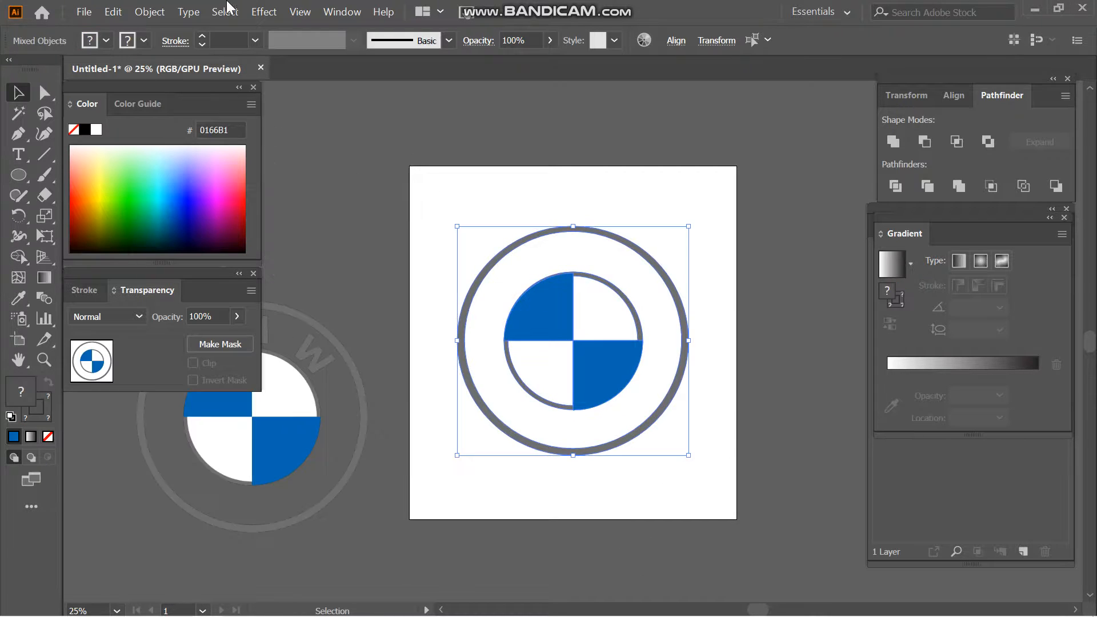
pyautogui.click(150, 12)
pyautogui.click(245, 69)
# - Move the traced logo group off the artboard to the lower right and place the reference logo centred on the artboard
pyautogui.moveTo(539, 281); pyautogui.dragTo(874, 566)
pyautogui.hotkey('ctrl', '-')
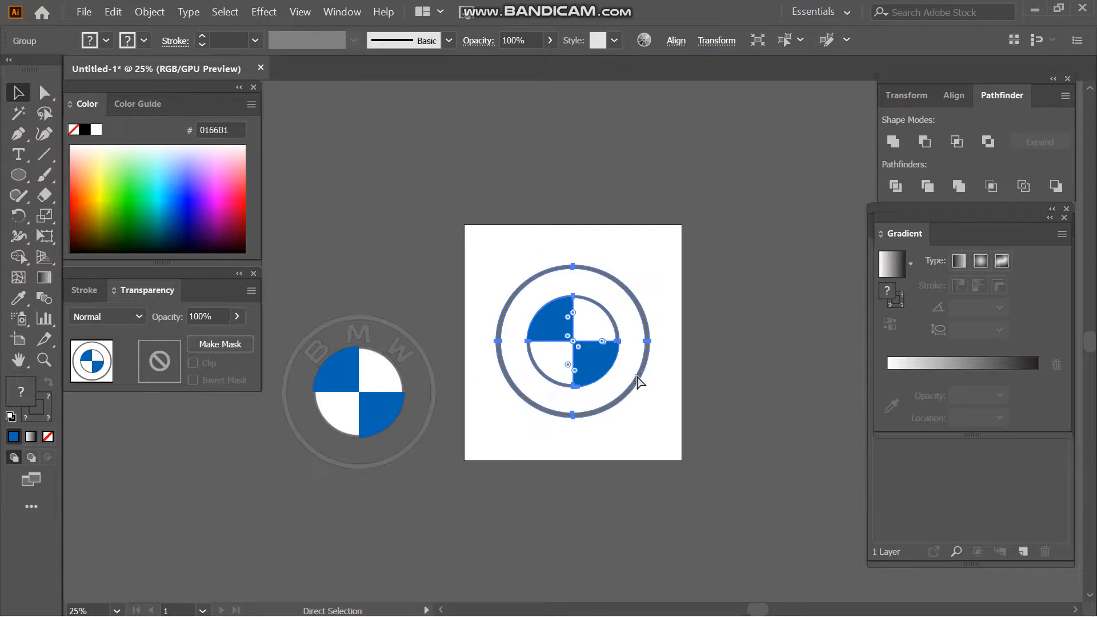
pyautogui.moveTo(594, 378); pyautogui.dragTo(802, 506)
pyautogui.click(602, 311)
pyautogui.moveTo(375, 400); pyautogui.dragTo(563, 360)
# - With nothing selected, set the drawing style to no fill and a black (000000) stroke of 4 pt
pyautogui.hotkey('ctrl', '+')
pyautogui.hotkey('ctrl', '+')
pyautogui.hotkey('ctrl', '+')
pyautogui.hotkey('ctrl', '+')
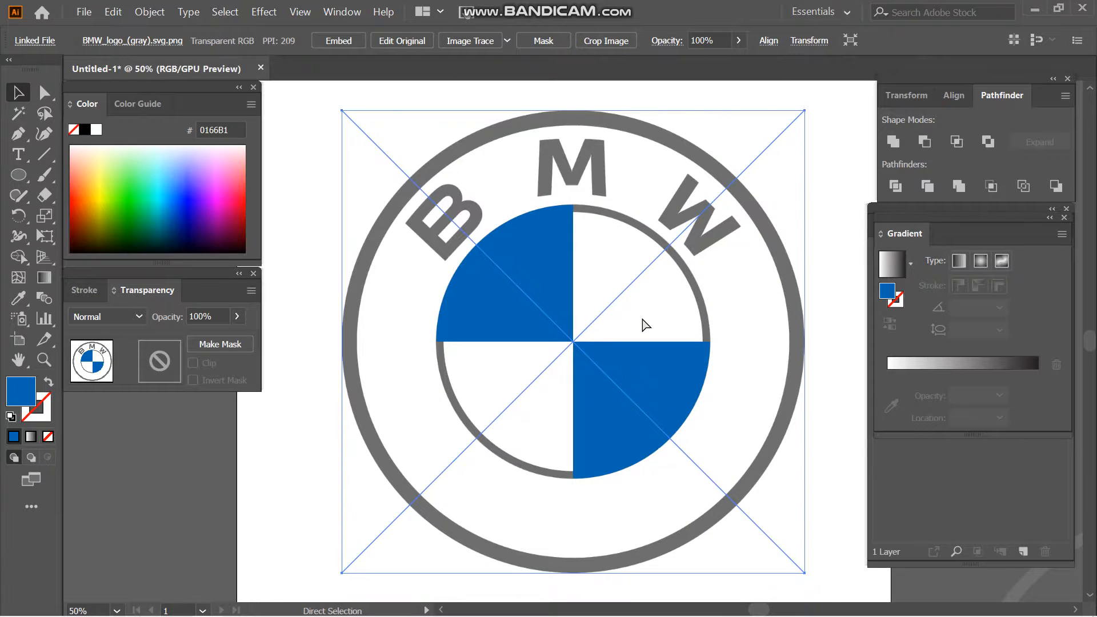
pyautogui.click(1088, 88)
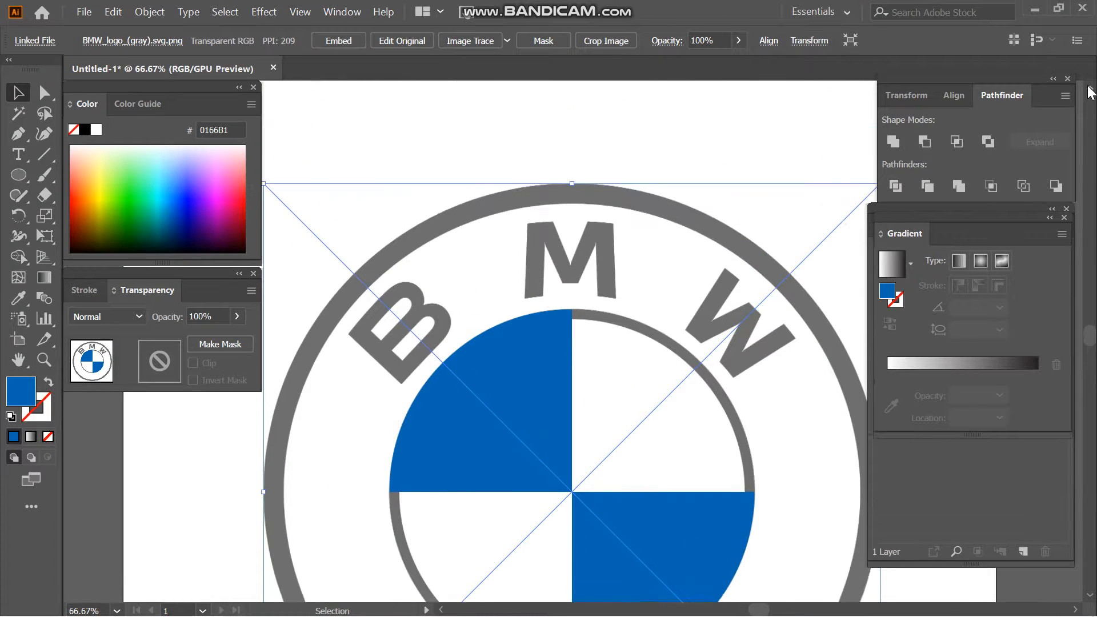
pyautogui.hotkey('ctrl', '+')
pyautogui.click(1089, 90)
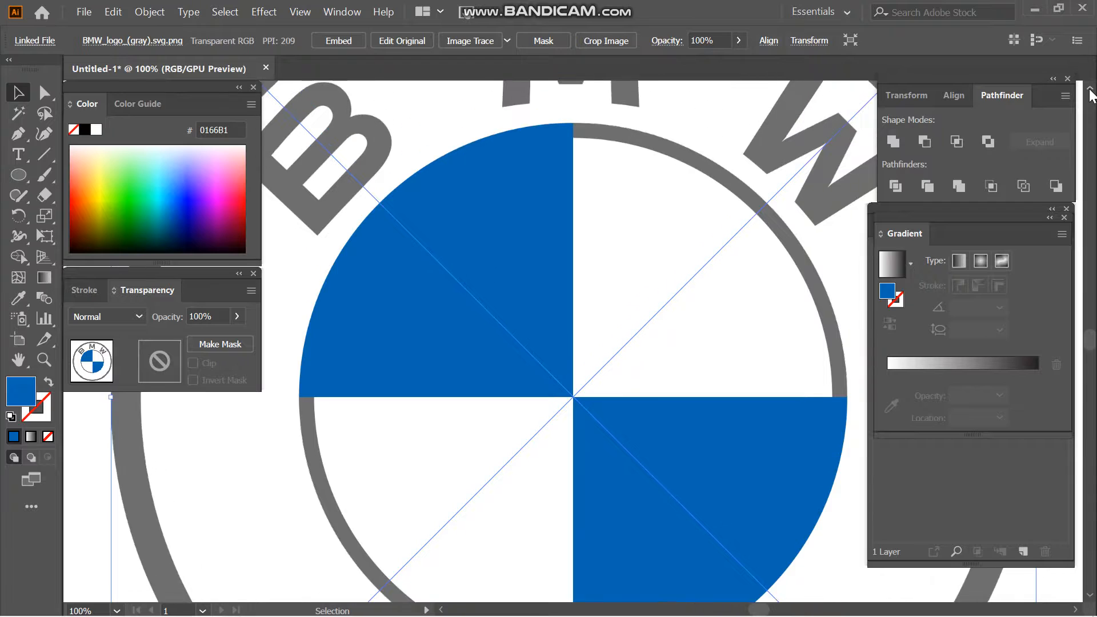
pyautogui.click(673, 108)
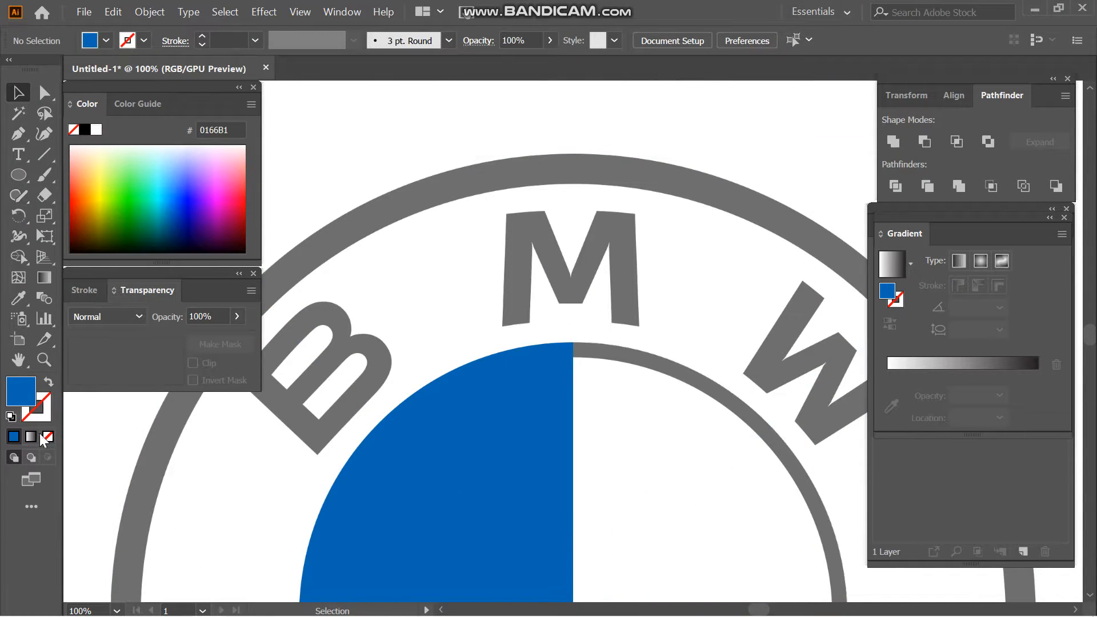
pyautogui.click(46, 437)
pyautogui.click(84, 131)
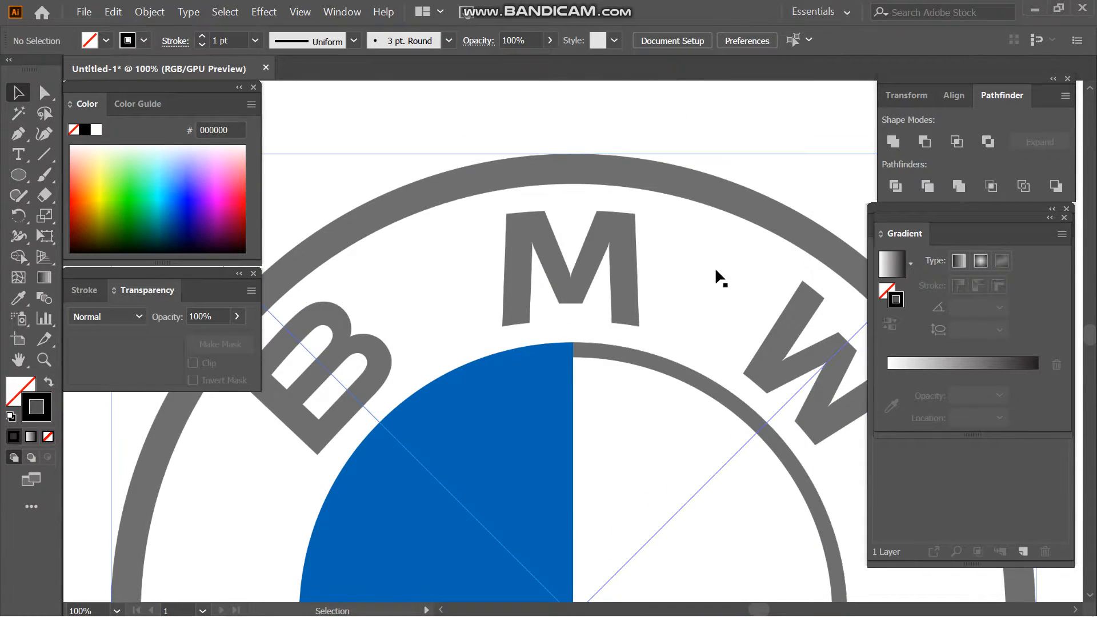
pyautogui.click(1065, 217)
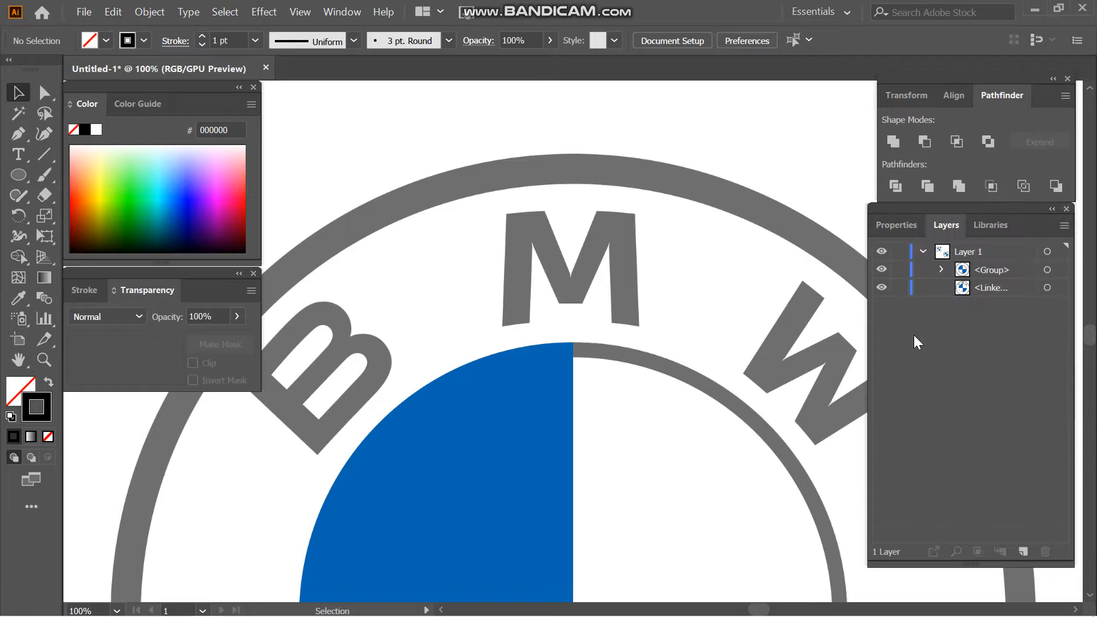
pyautogui.click(903, 229)
pyautogui.moveTo(1079, 331); pyautogui.dragTo(931, 166)
pyautogui.click(255, 40)
pyautogui.click(275, 162)
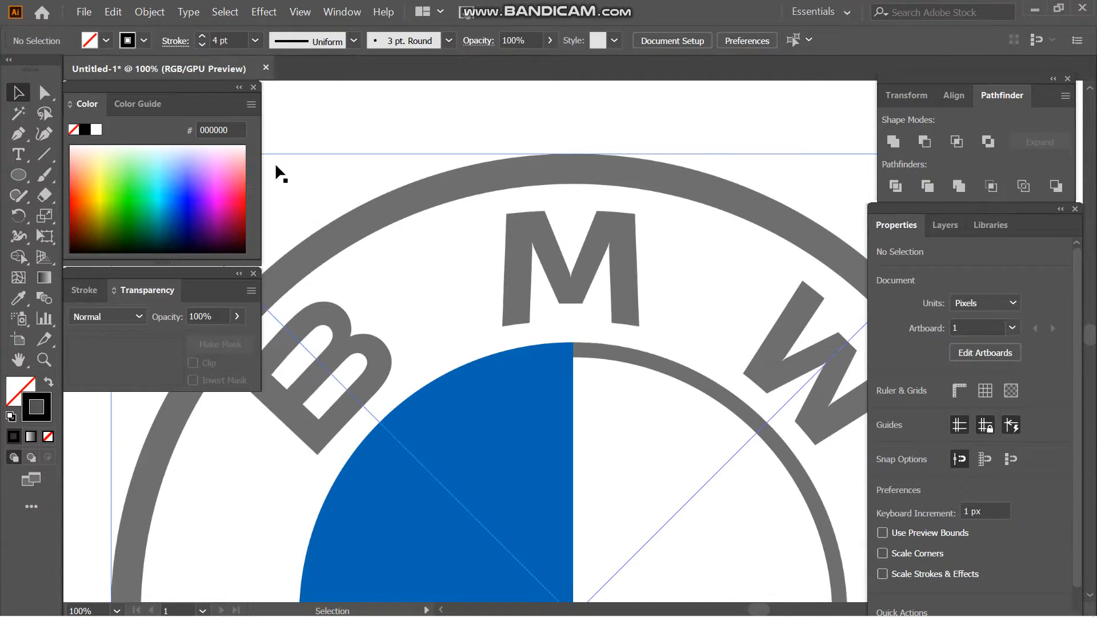
pyautogui.click(944, 225)
# - Trace the letter M of the reference logo as a closed straight-sided path with the Pen tool
pyautogui.press('p')
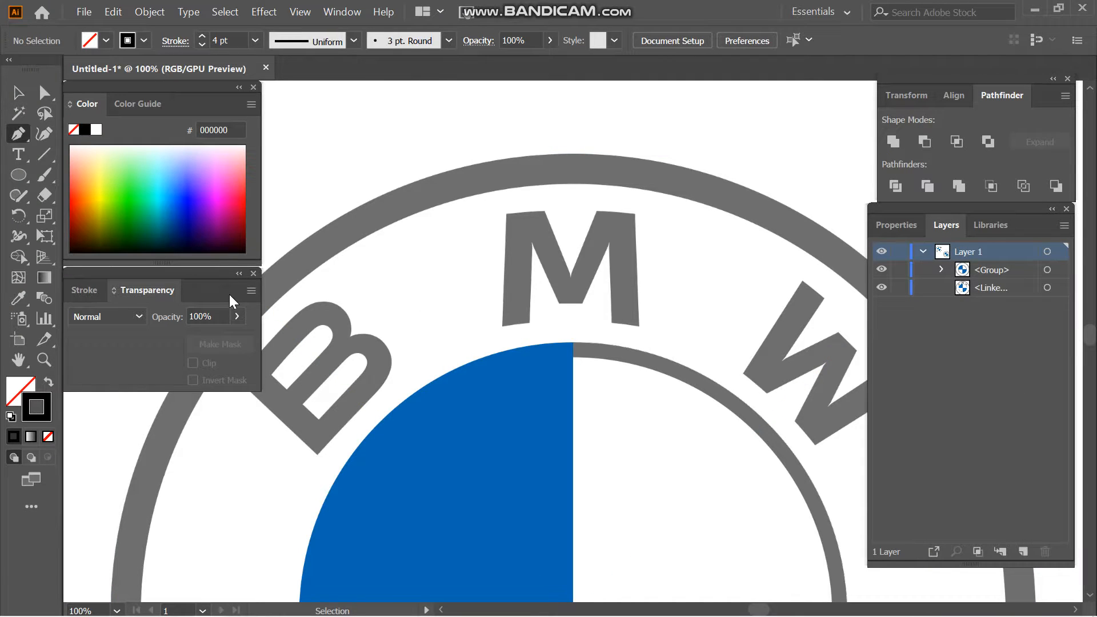
pyautogui.click(503, 326)
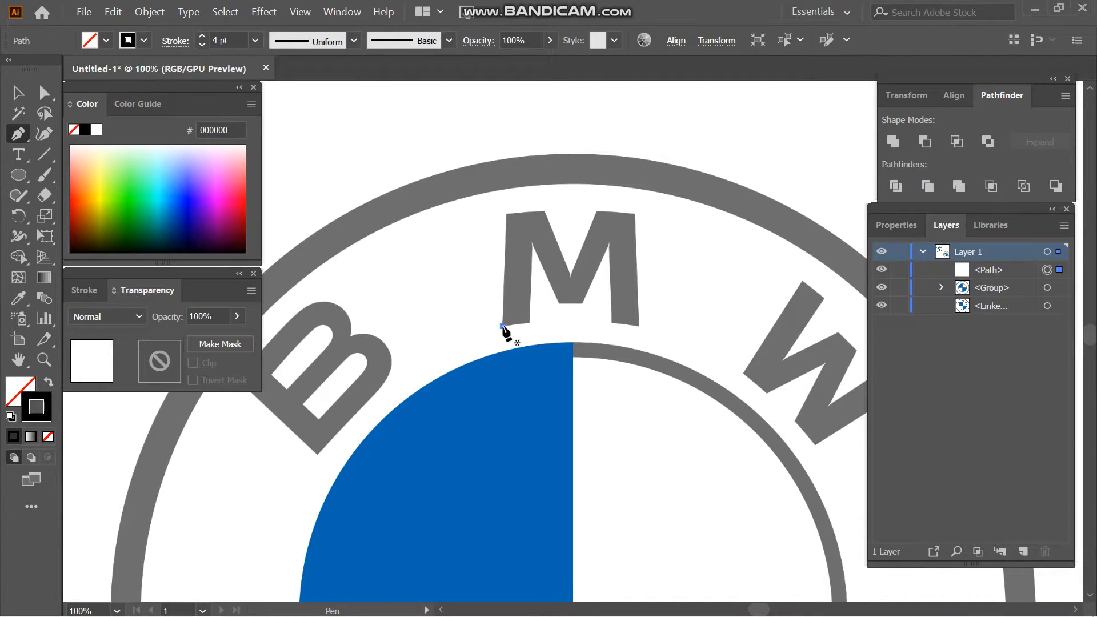
pyautogui.click(508, 213)
pyautogui.click(543, 212)
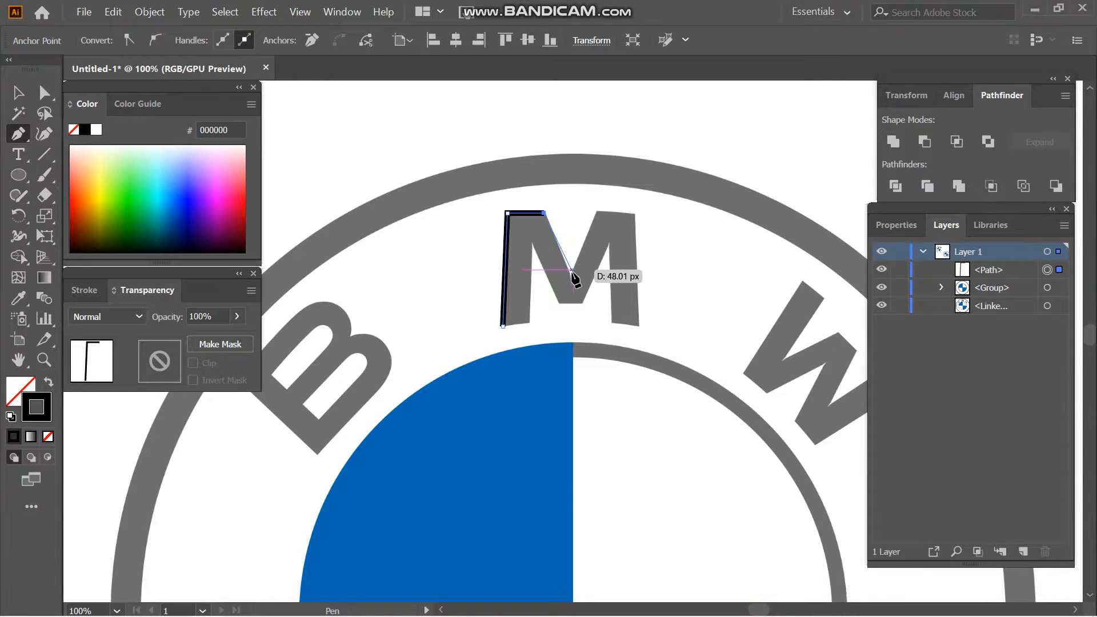
pyautogui.click(568, 277)
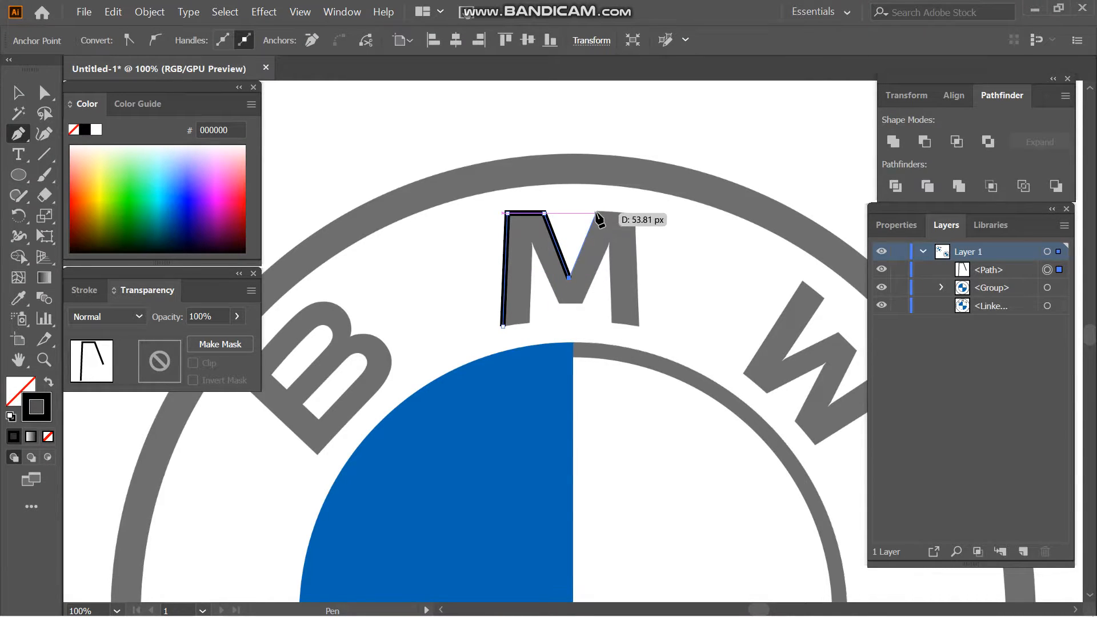
pyautogui.click(596, 213)
pyautogui.click(633, 215)
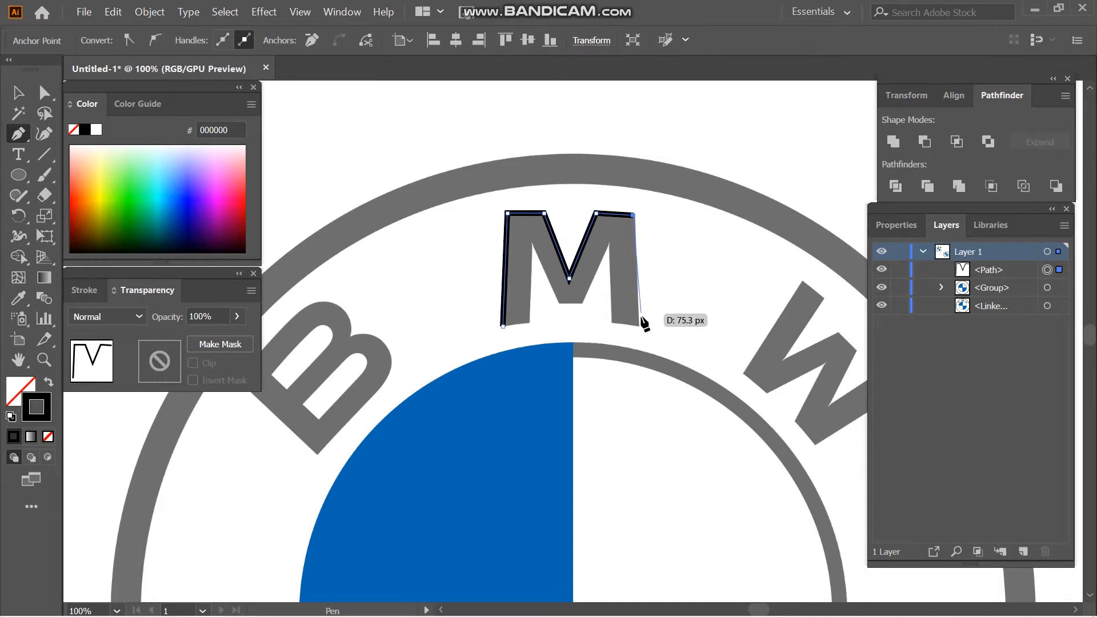
pyautogui.click(639, 324)
pyautogui.click(612, 324)
pyautogui.click(609, 241)
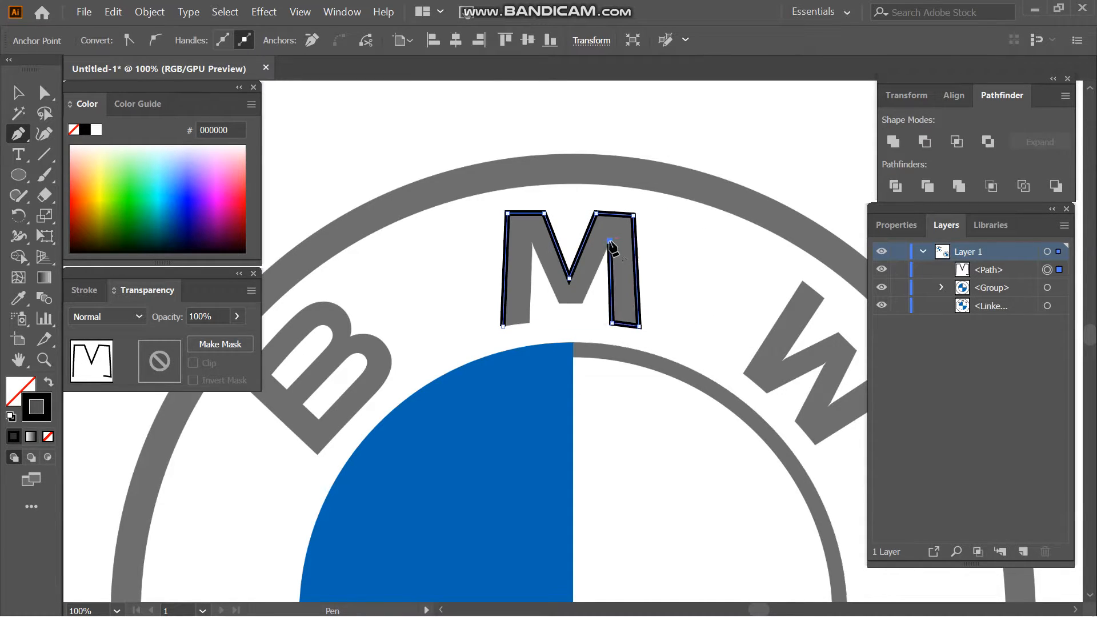
pyautogui.click(584, 300)
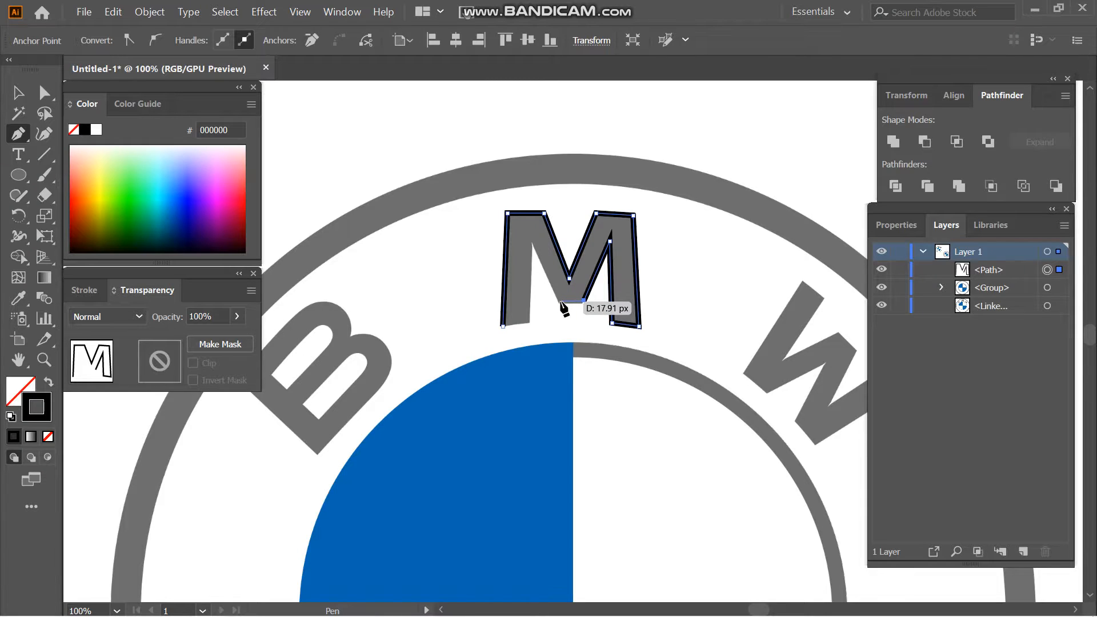
pyautogui.click(560, 299)
pyautogui.click(533, 243)
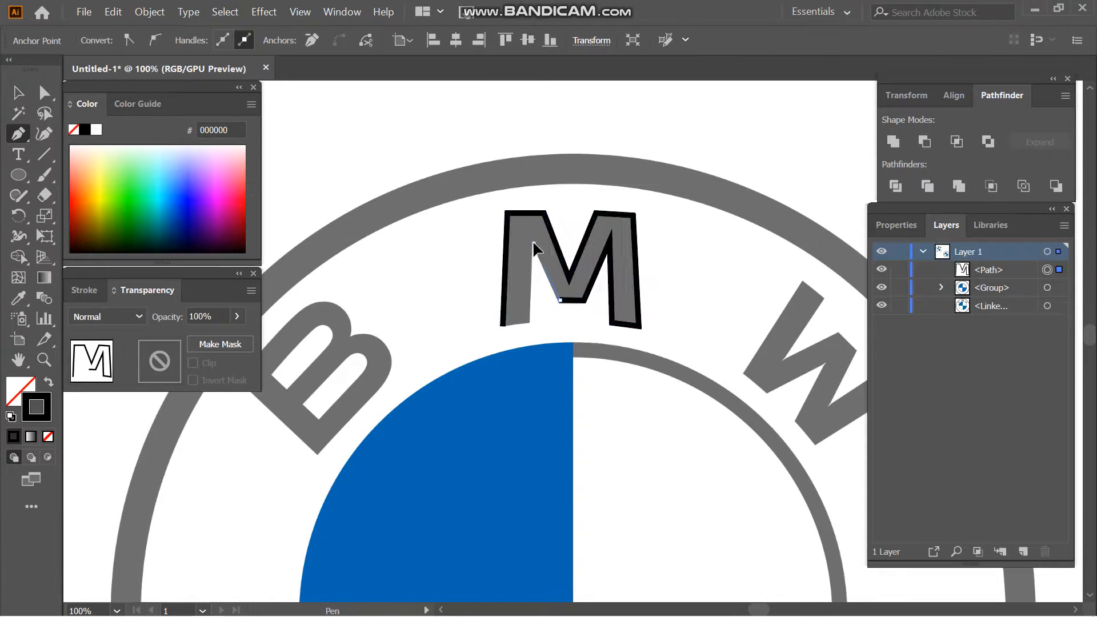
pyautogui.click(528, 322)
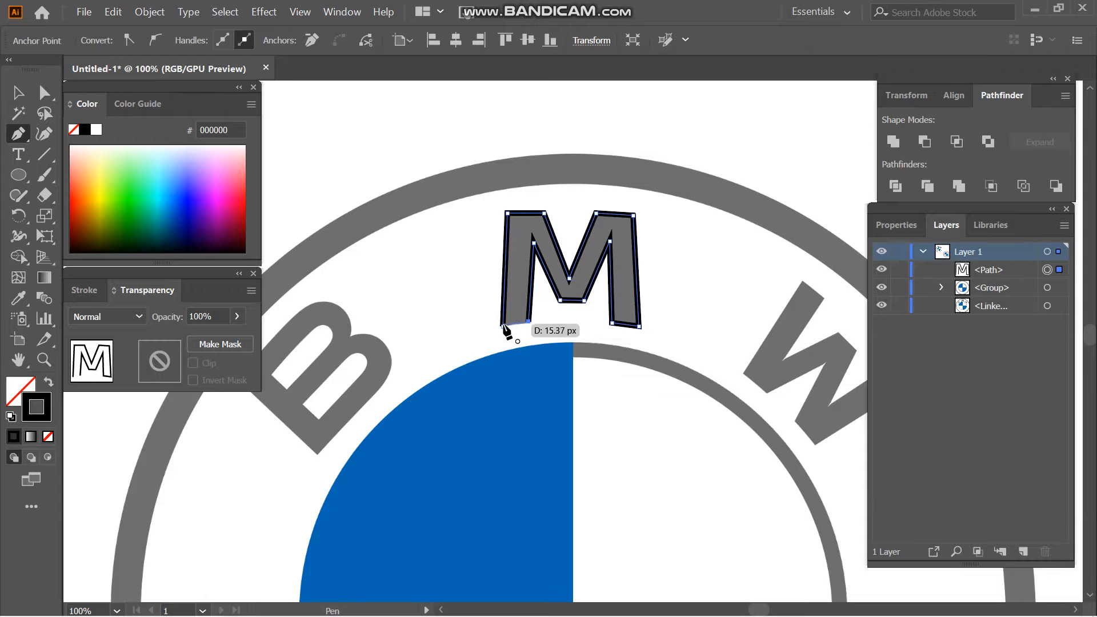
pyautogui.click(502, 325)
pyautogui.press('v')
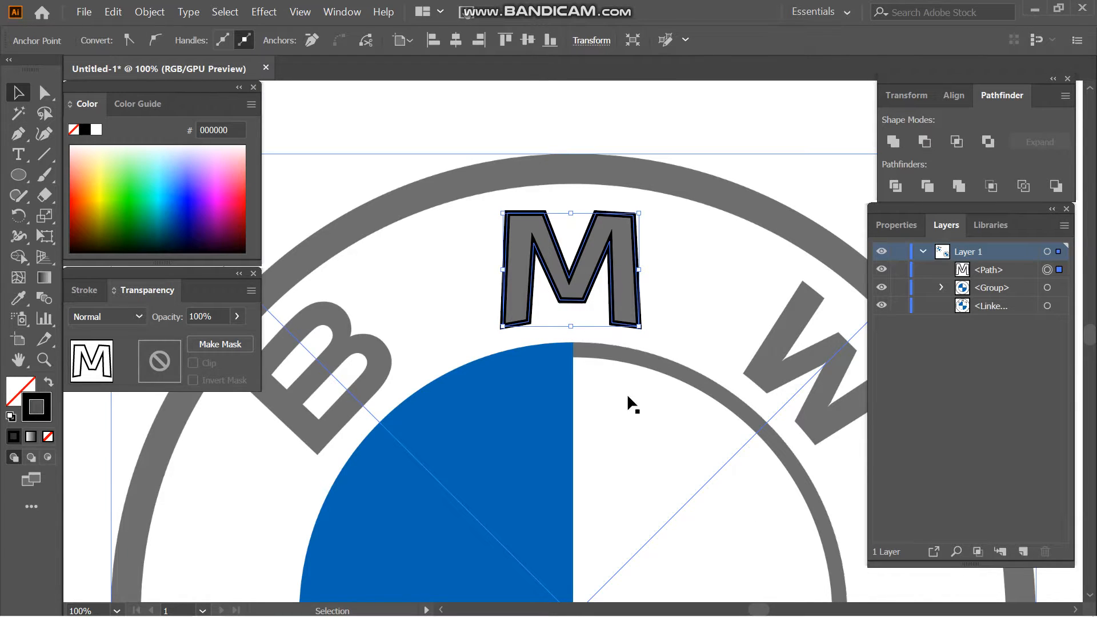
# - Trace the letter W of the reference logo as a closed straight-sided path with the Pen tool
pyautogui.click(1074, 610)
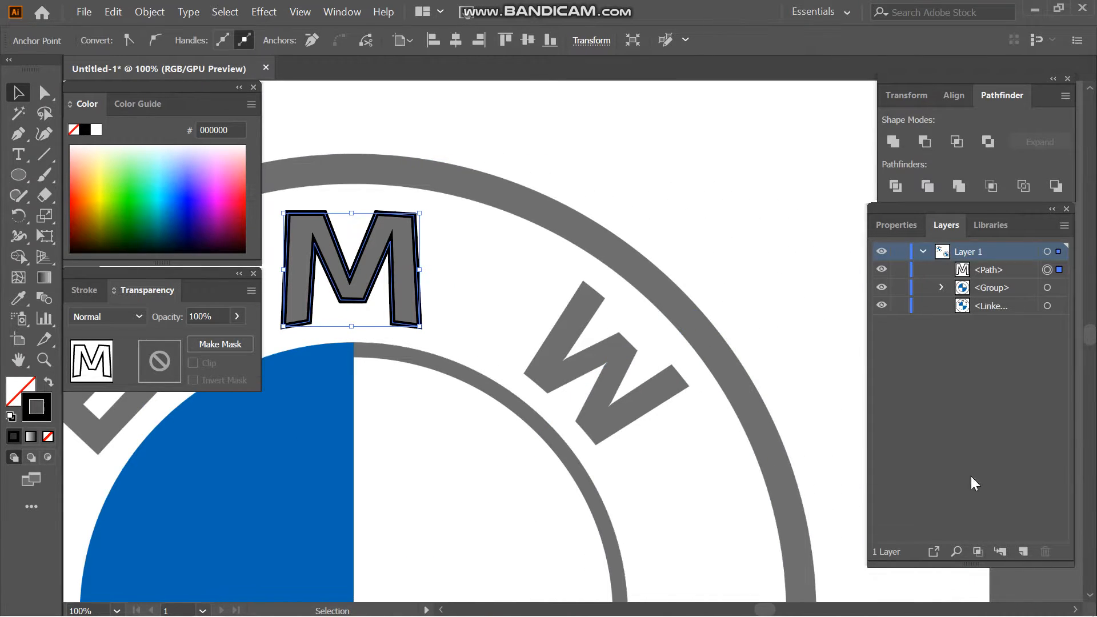
pyautogui.click(820, 102)
pyautogui.press('p')
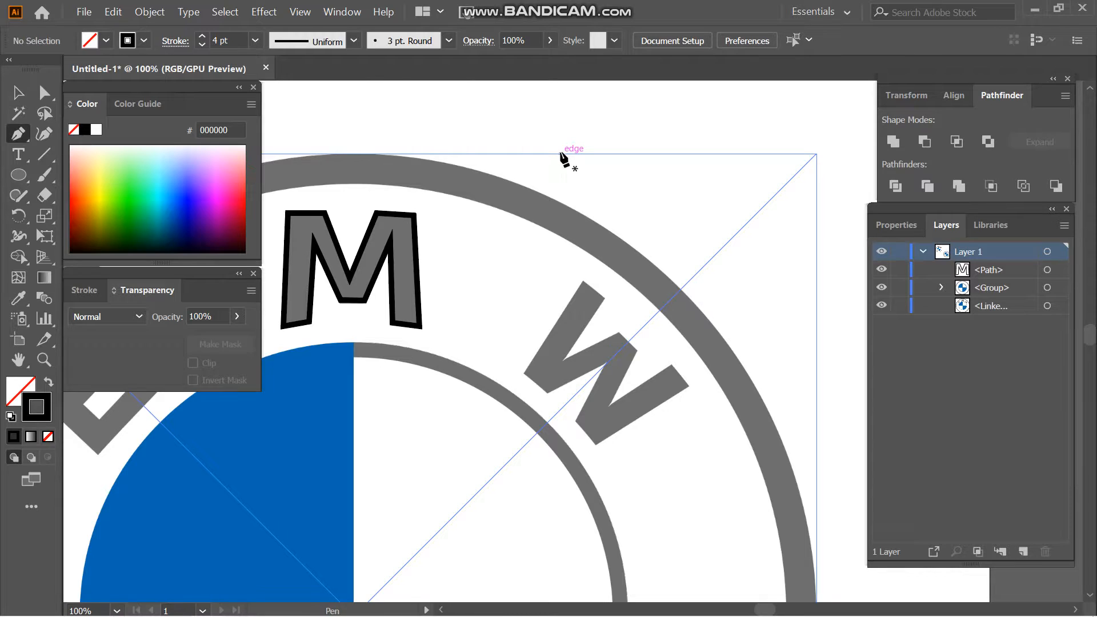
pyautogui.click(523, 373)
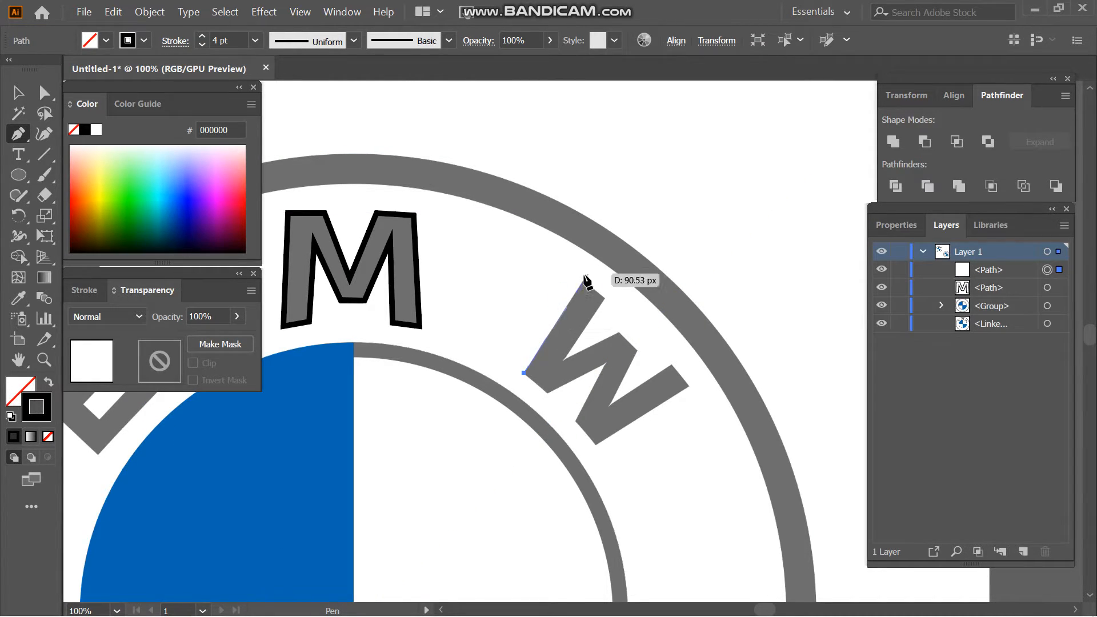
pyautogui.click(583, 281)
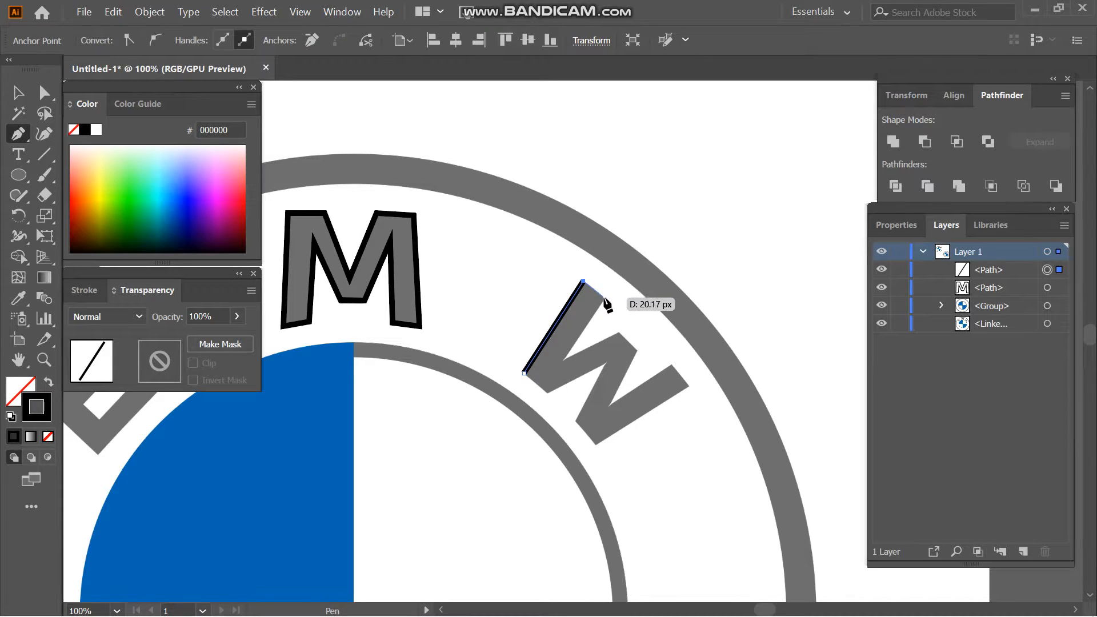
pyautogui.click(603, 297)
pyautogui.click(561, 361)
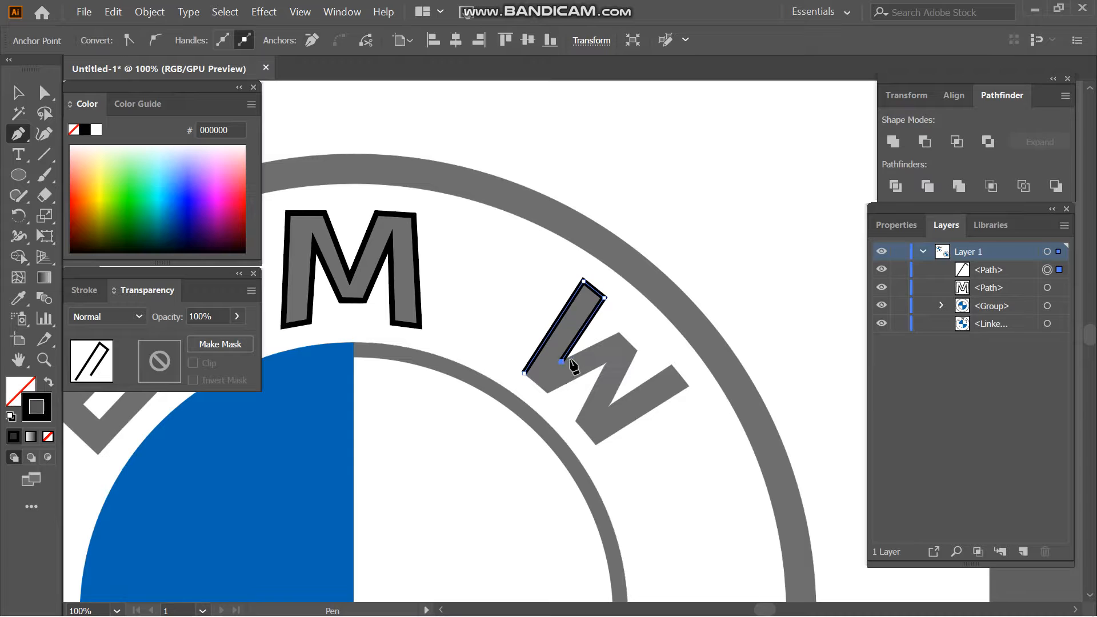
pyautogui.click(617, 333)
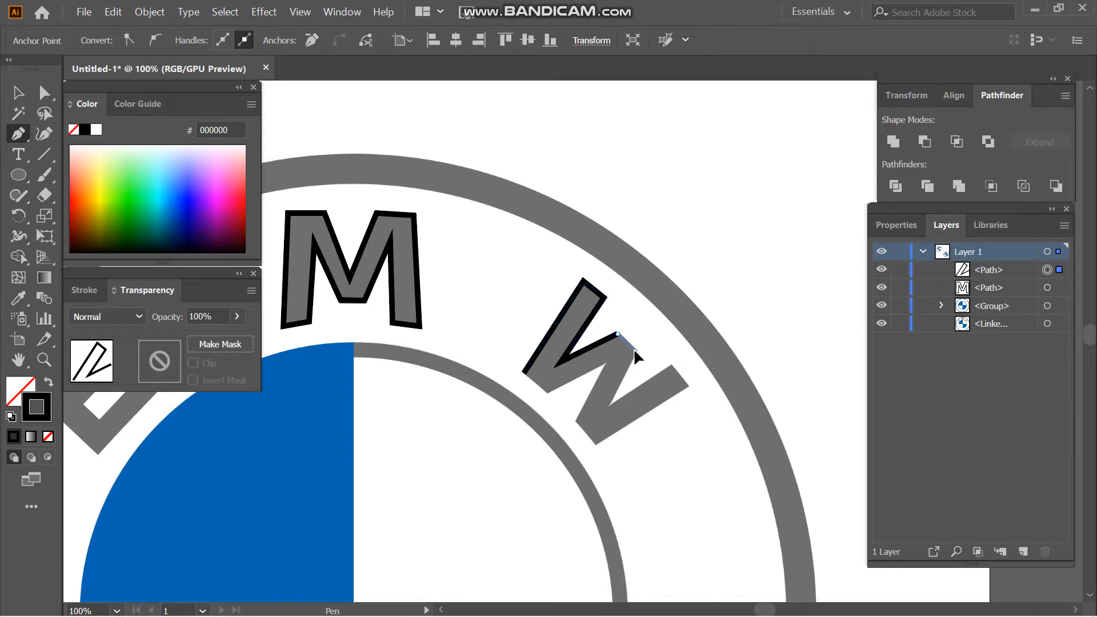
pyautogui.click(634, 349)
pyautogui.click(606, 407)
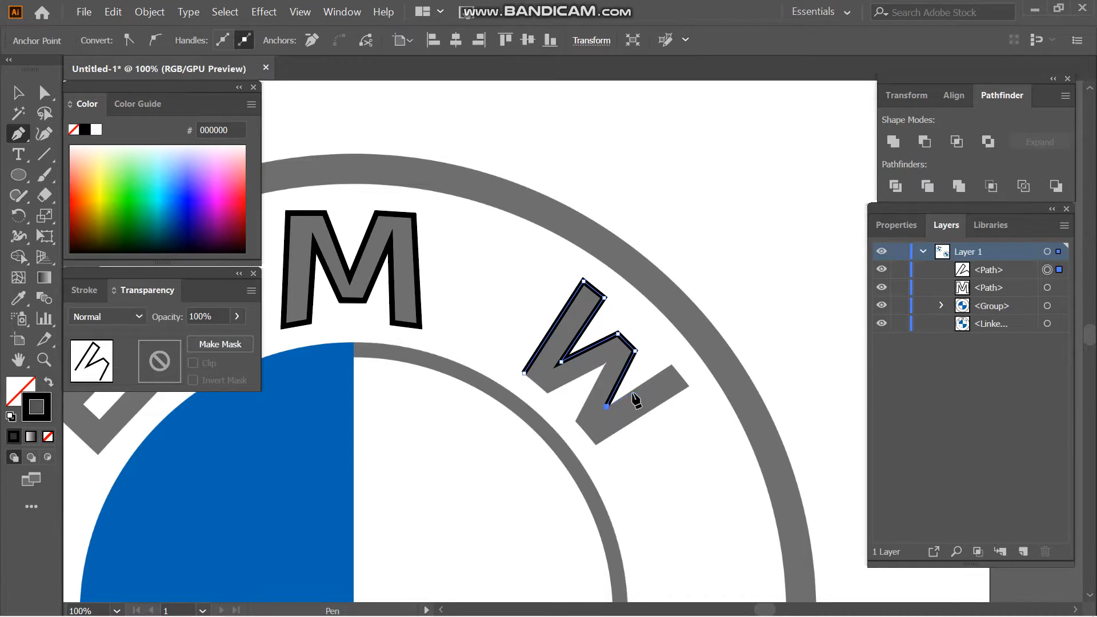
pyautogui.click(671, 363)
pyautogui.click(687, 385)
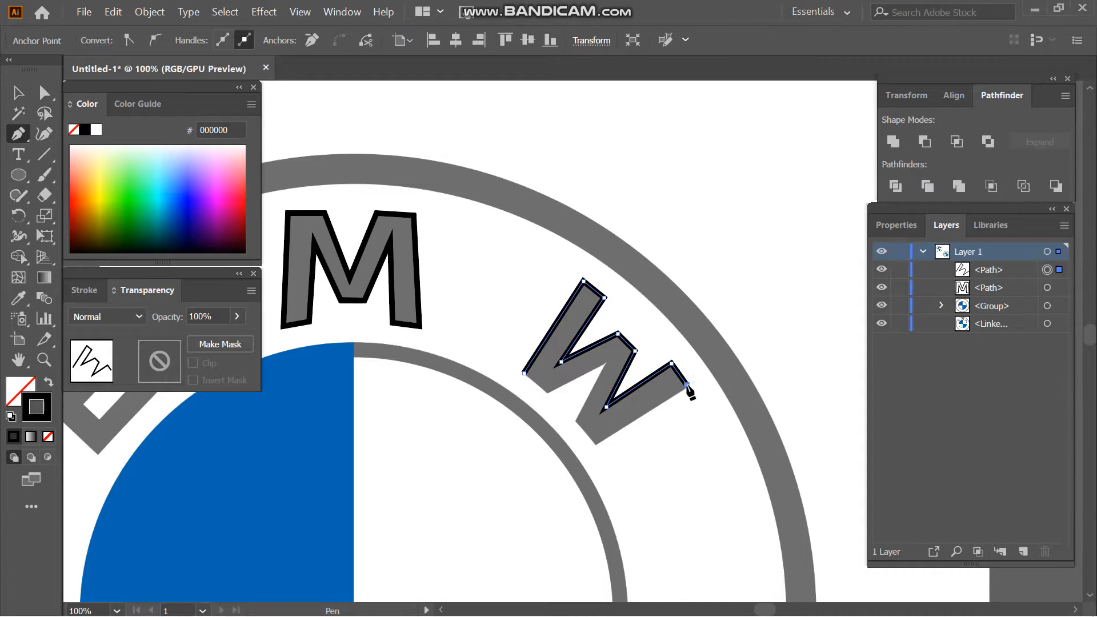
pyautogui.click(596, 444)
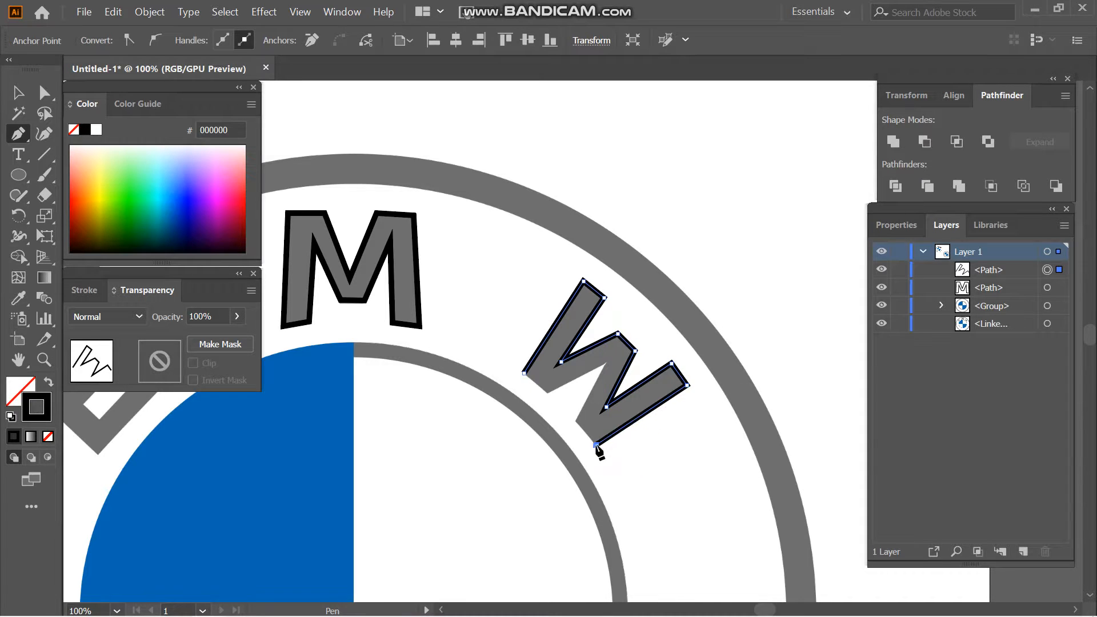
pyautogui.click(573, 420)
pyautogui.click(604, 363)
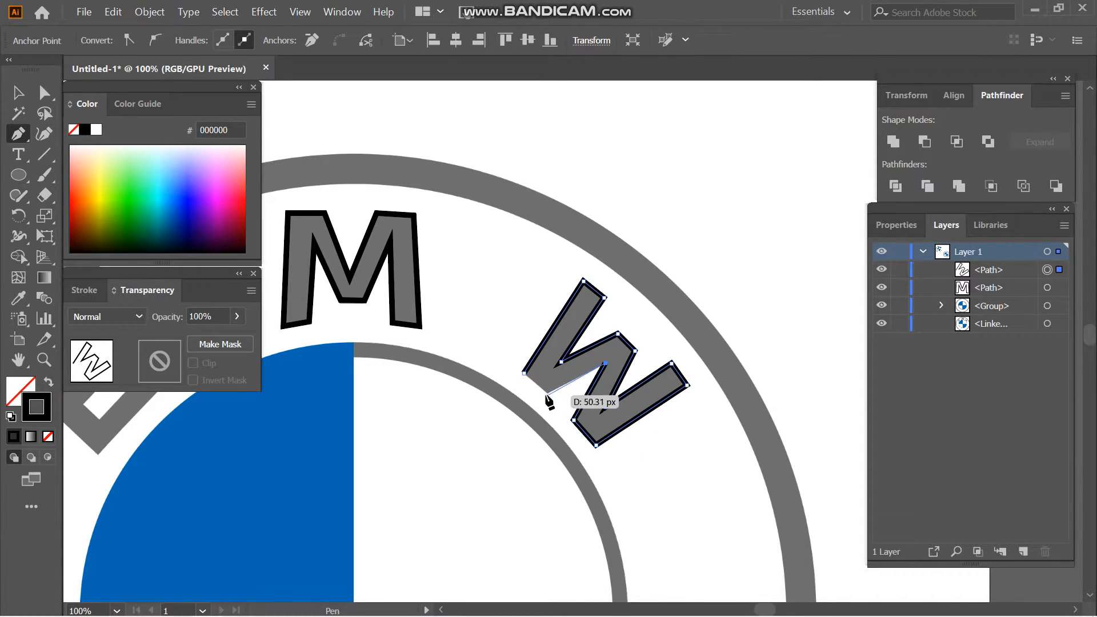
pyautogui.click(547, 392)
pyautogui.click(524, 373)
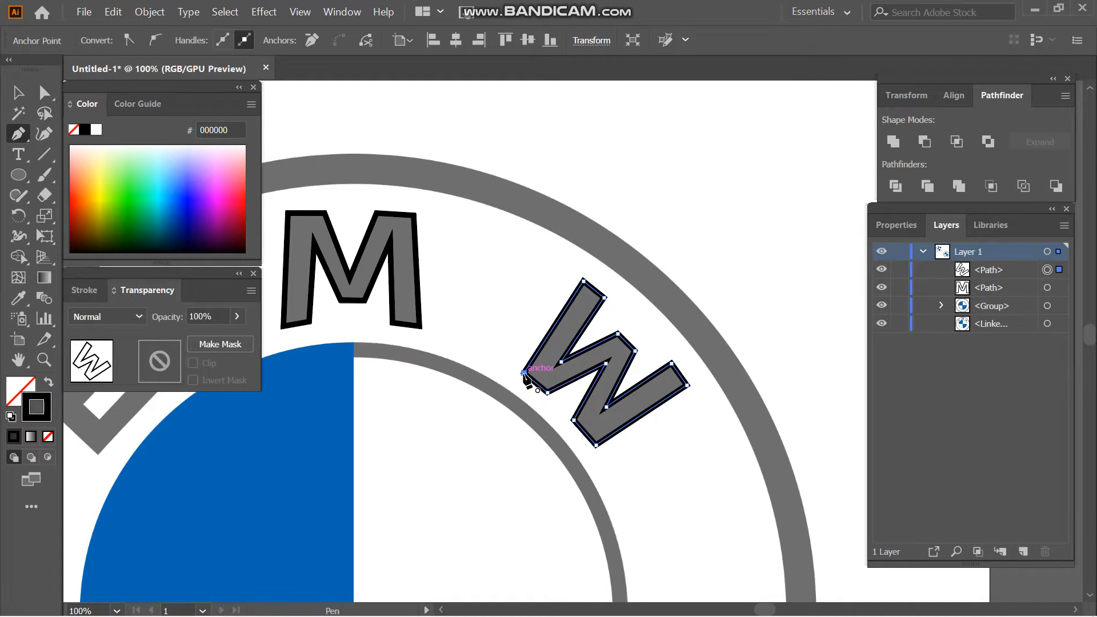
pyautogui.press('v')
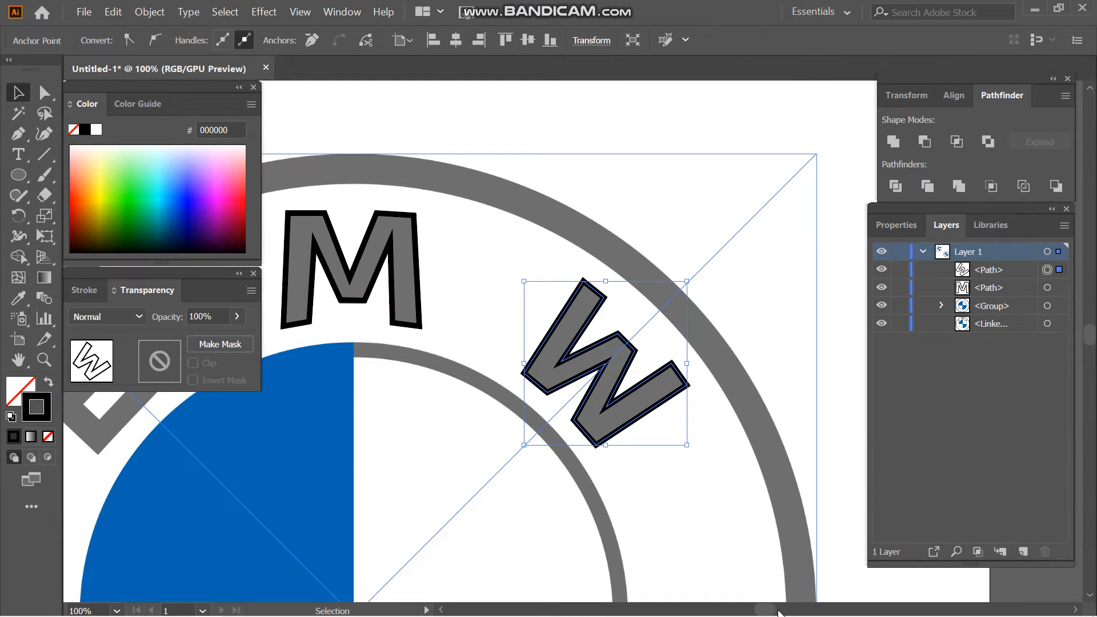
# - Draw a rectangle tilted along the letter B and fit it over the letter's upper bowl
pyautogui.moveTo(772, 611); pyautogui.dragTo(759, 611)
pyautogui.click(134, 479)
pyautogui.press('m')
pyautogui.moveTo(468, 373)
pyautogui.mouseDown()
pyautogui.moveTo(604, 416)
pyautogui.moveTo(612, 341)
pyautogui.mouseUp()
pyautogui.press('v')
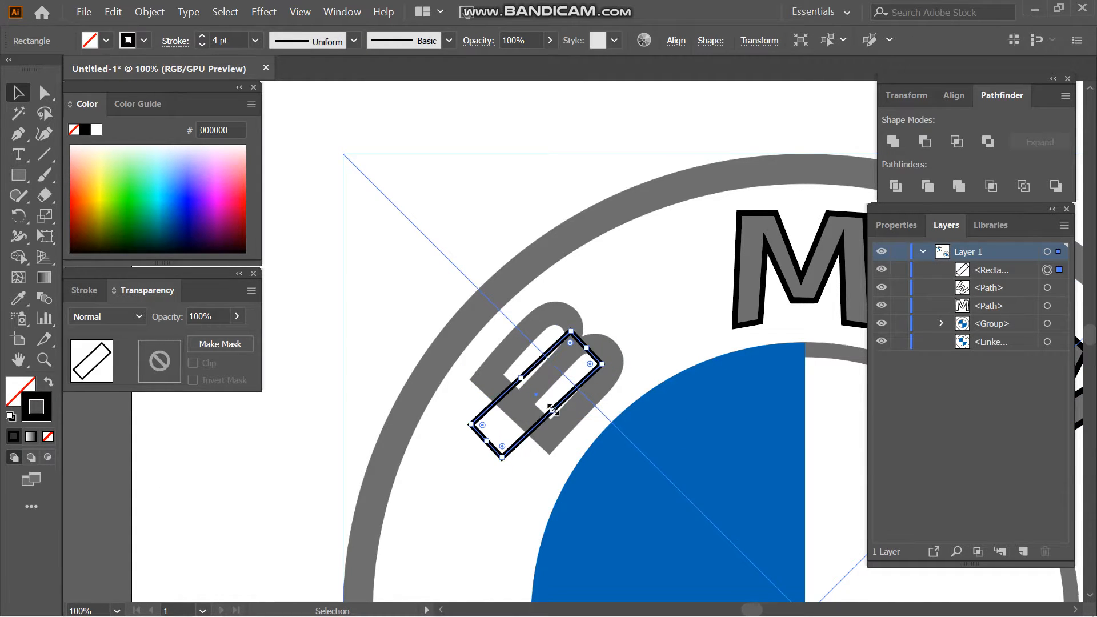
pyautogui.moveTo(563, 406); pyautogui.dragTo(563, 361)
pyautogui.moveTo(593, 295)
pyautogui.mouseDown()
pyautogui.moveTo(605, 301)
pyautogui.moveTo(589, 293)
pyautogui.mouseUp()
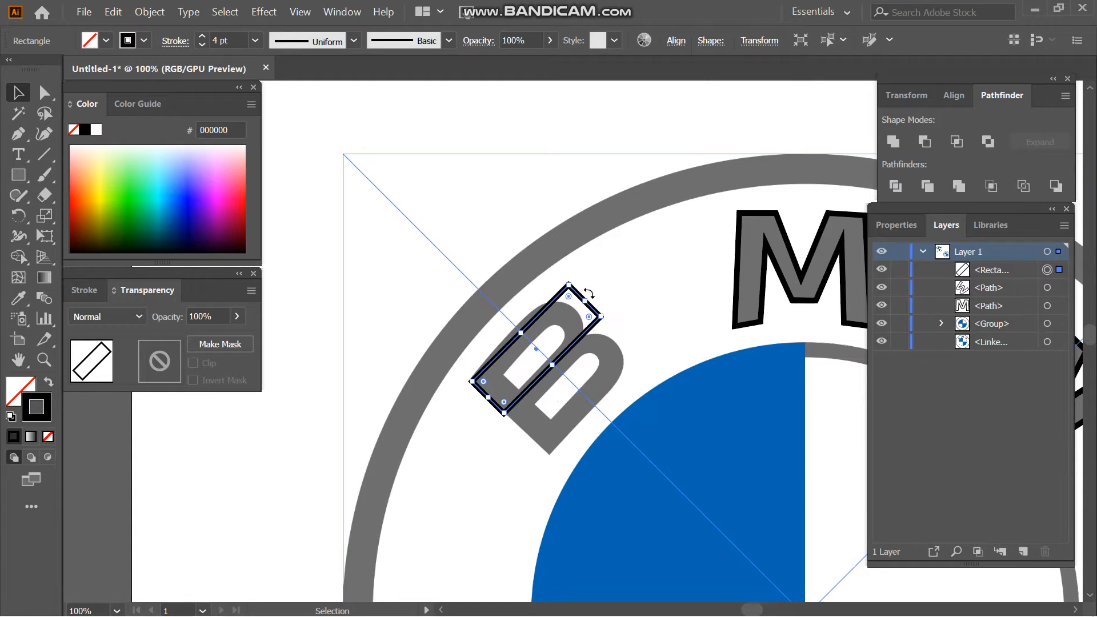
pyautogui.moveTo(568, 363); pyautogui.dragTo(517, 331)
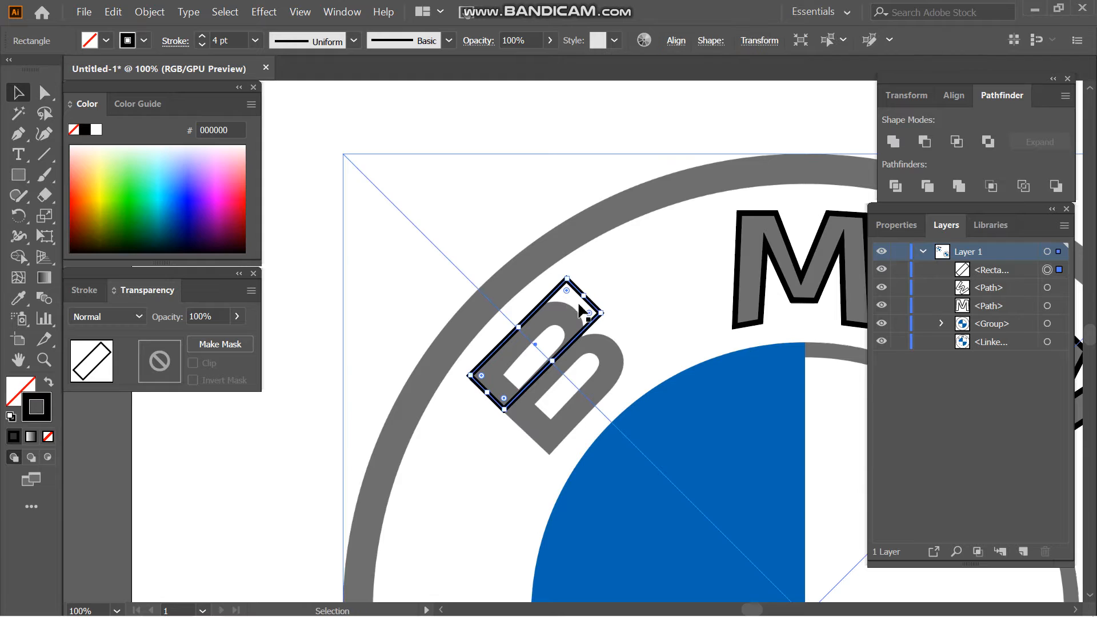
# - Round the rectangle's outer corners to follow the B's upper bowl, keeping the two corners on the stem side square
pyautogui.moveTo(566, 291); pyautogui.dragTo(549, 397)
pyautogui.moveTo(566, 312); pyautogui.dragTo(595, 329)
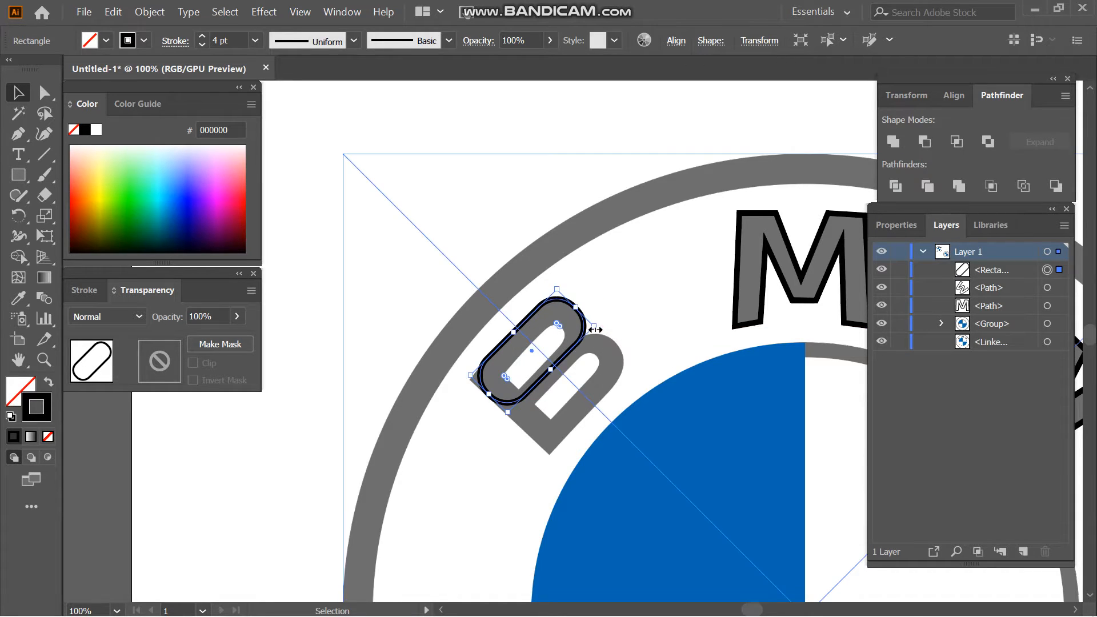
pyautogui.press('a')
pyautogui.moveTo(505, 376); pyautogui.dragTo(448, 406)
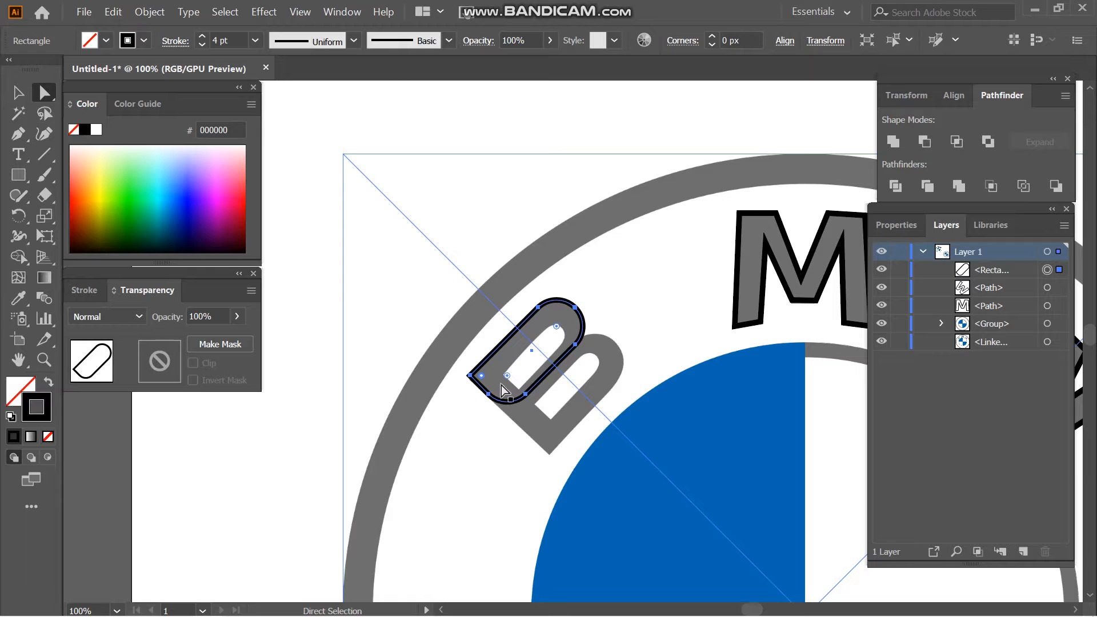
pyautogui.moveTo(506, 376); pyautogui.dragTo(510, 440)
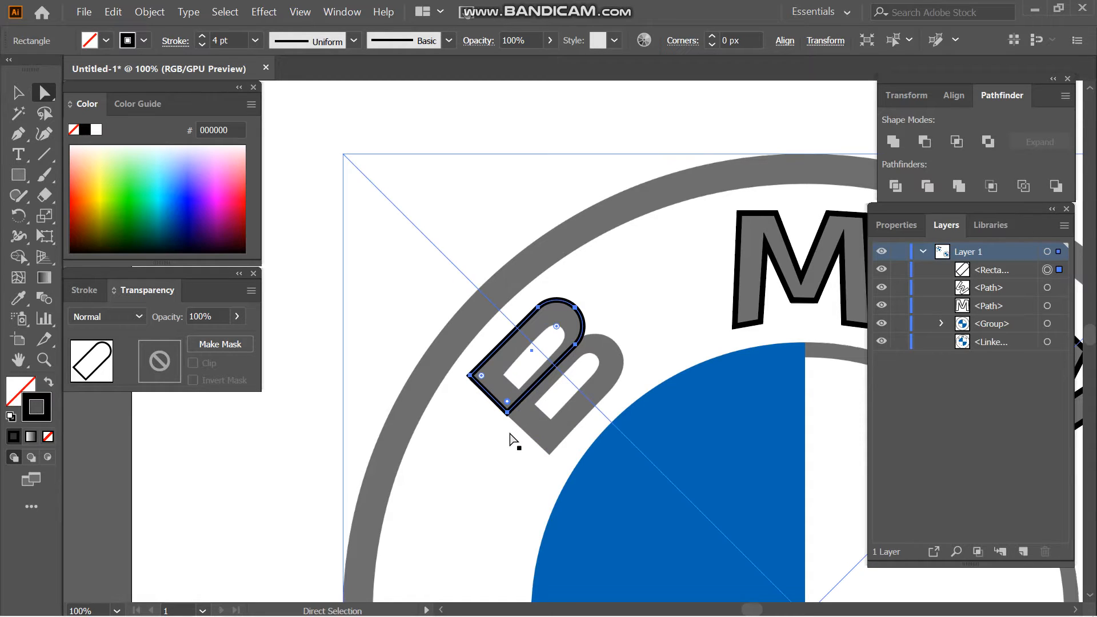
# - Duplicate the upper bowl outline onto the B's lower bowl and resize the copy to fit
pyautogui.press('v')
pyautogui.moveTo(535, 388); pyautogui.dragTo(573, 427)
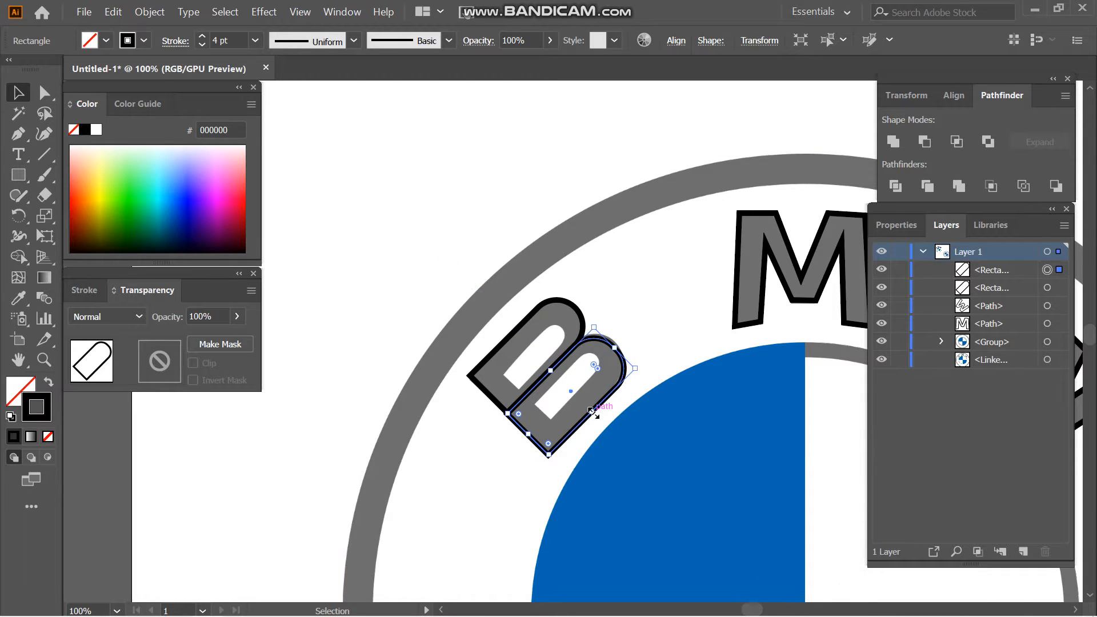
pyautogui.moveTo(637, 368); pyautogui.dragTo(633, 366)
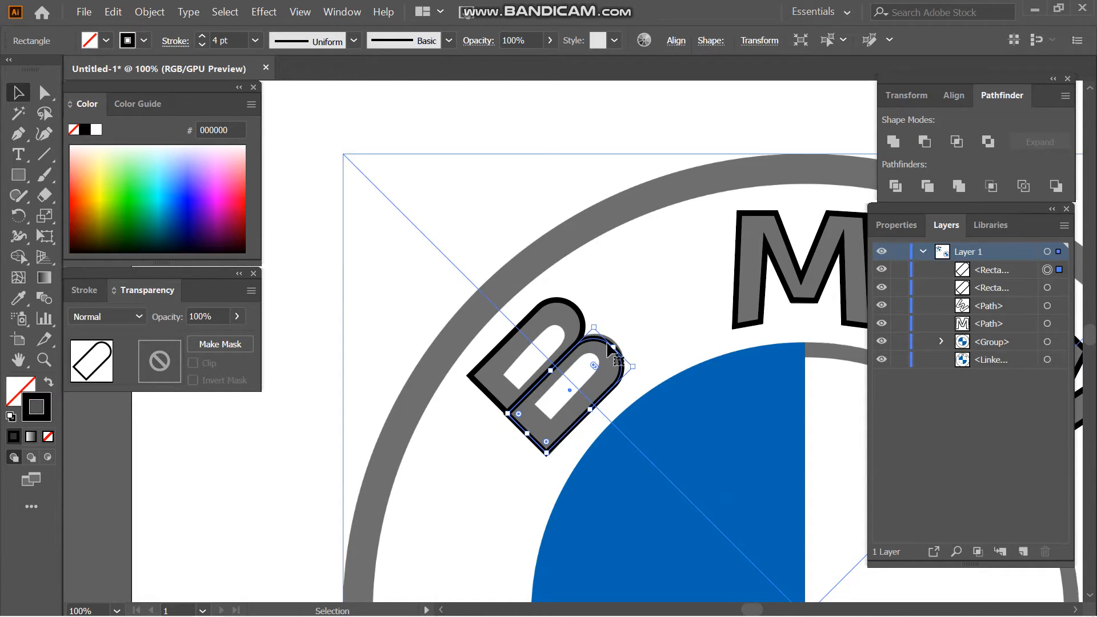
pyautogui.moveTo(596, 326)
pyautogui.mouseDown()
pyautogui.moveTo(594, 313)
pyautogui.moveTo(597, 324)
pyautogui.mouseUp()
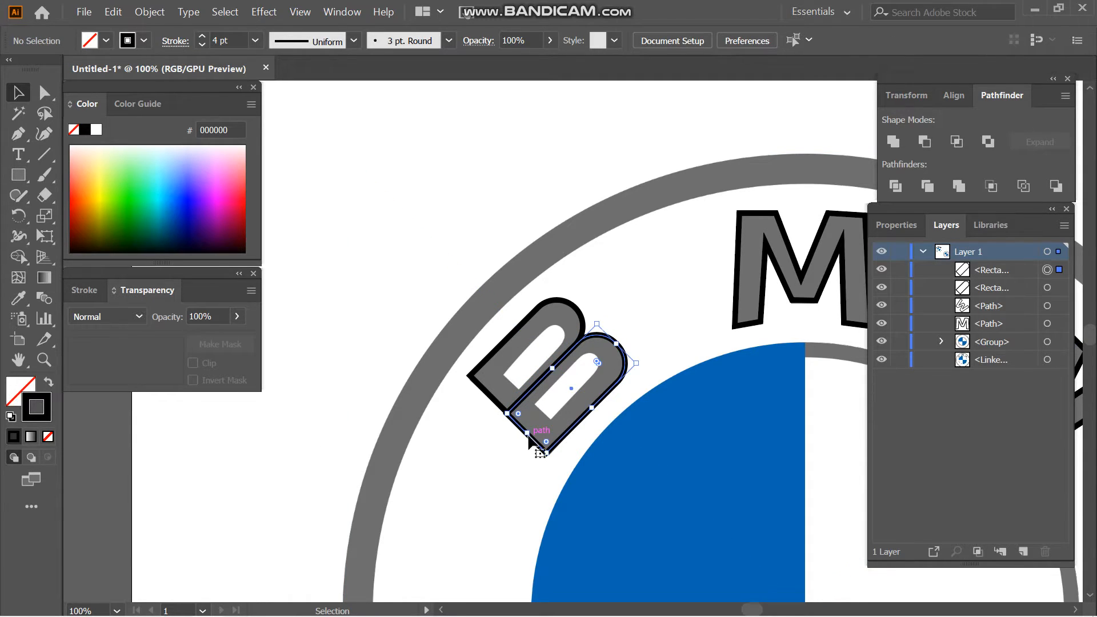
pyautogui.press('Right')
pyautogui.press('Left')
pyautogui.press('Left')
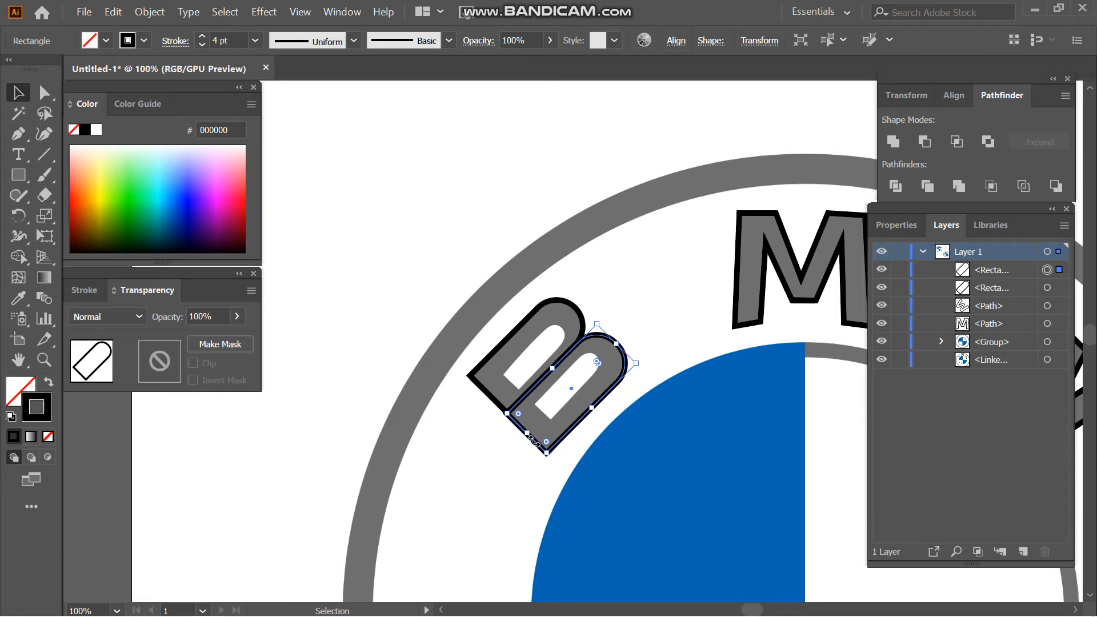
# - Undo the accidental shift of the reference logo and place a narrow tilted rectangle over the opening in the B's upper bowl
pyautogui.click(550, 415)
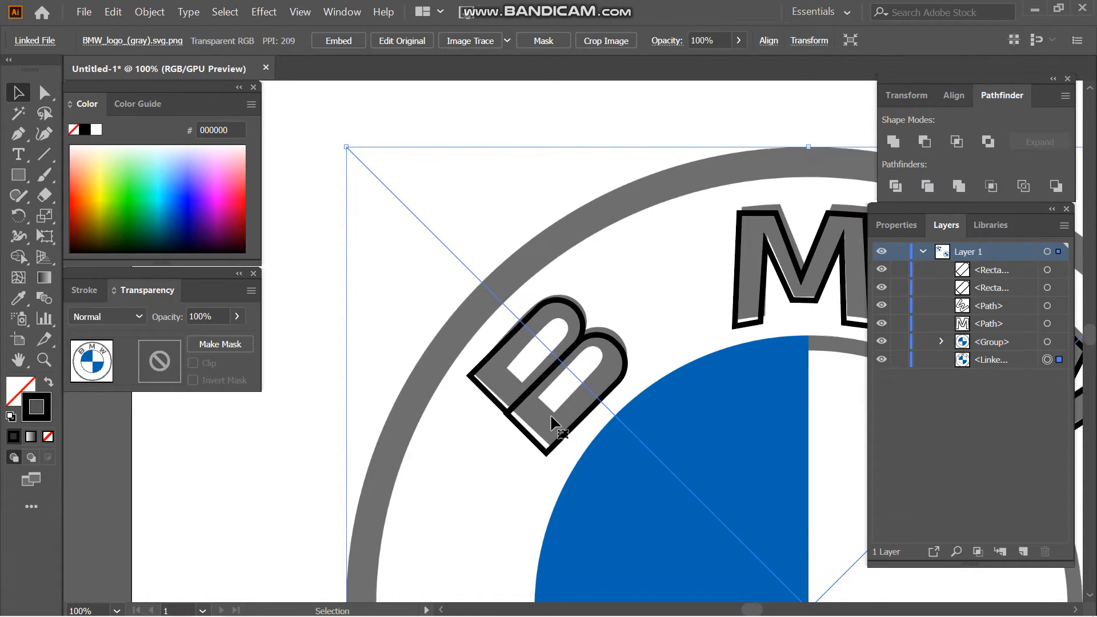
pyautogui.moveTo(511, 418)
pyautogui.mouseDown()
pyautogui.moveTo(526, 395)
pyautogui.moveTo(489, 394)
pyautogui.moveTo(571, 380)
pyautogui.moveTo(589, 391)
pyautogui.moveTo(579, 344)
pyautogui.mouseUp()
pyautogui.hotkey('ctrl', 'z')
pyautogui.hotkey('ctrl', 'z')
pyautogui.hotkey('ctrl', 'z')
pyautogui.press('v')
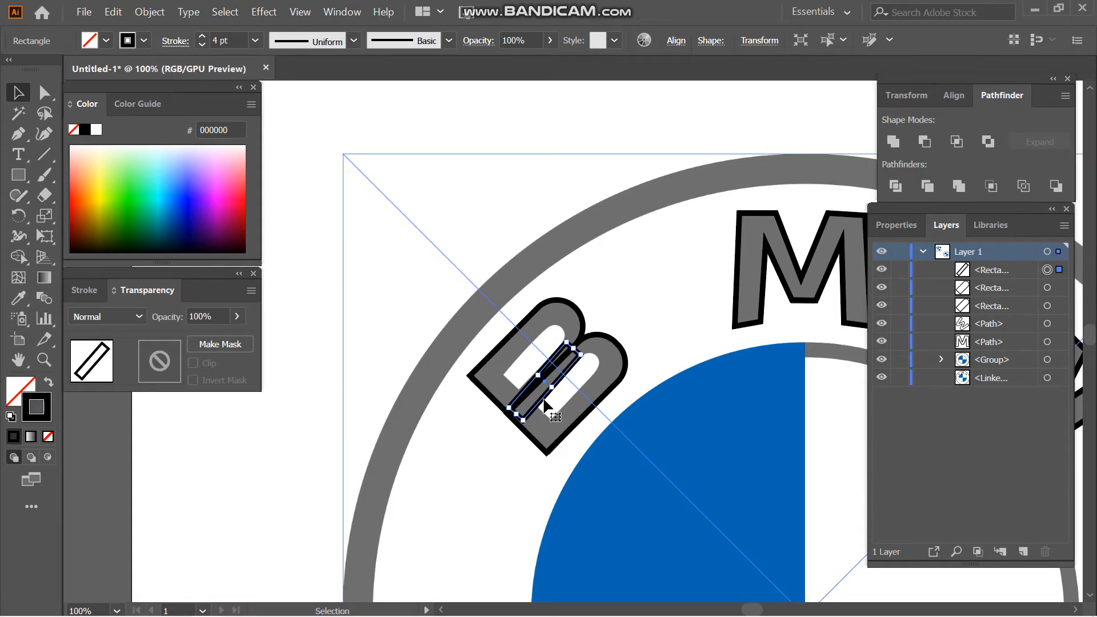
pyautogui.moveTo(544, 403); pyautogui.dragTo(547, 360)
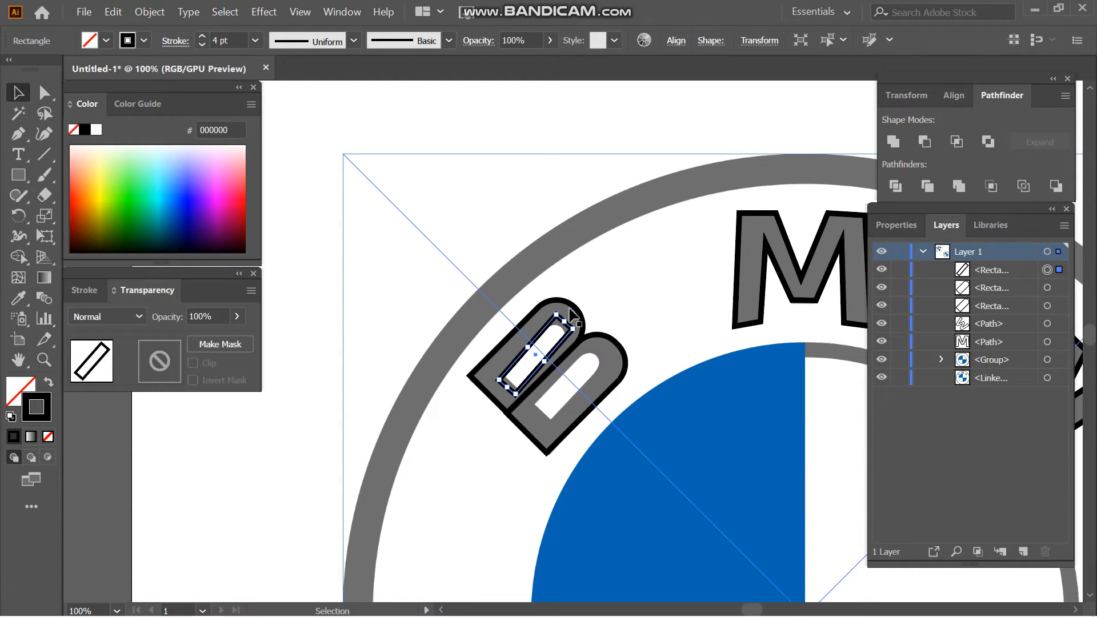
pyautogui.moveTo(570, 312); pyautogui.dragTo(575, 316)
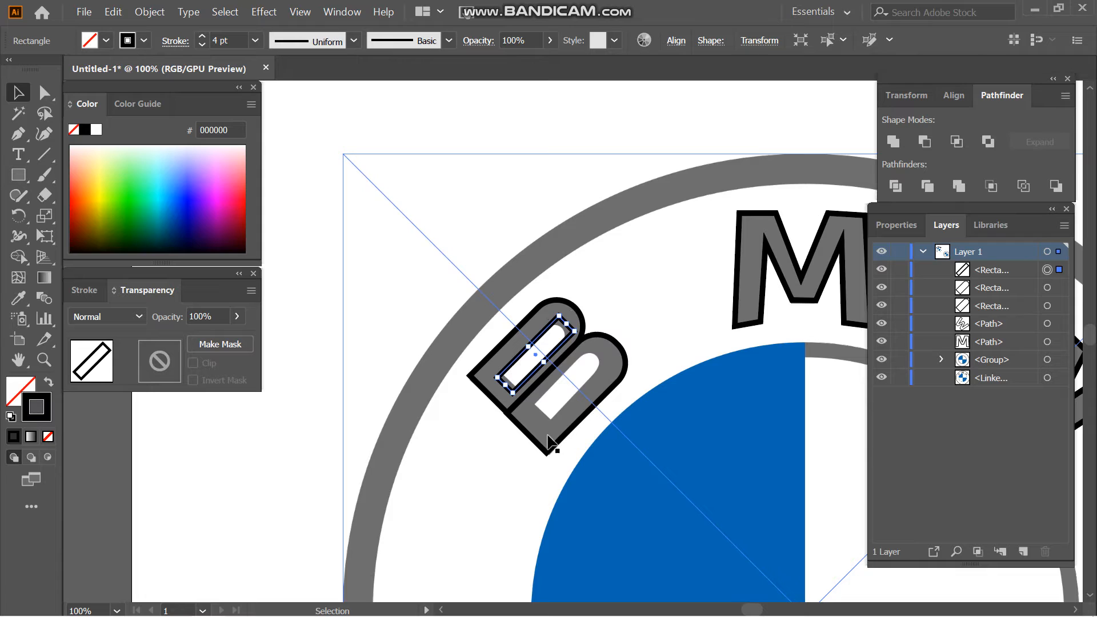
# - Shorten the narrow rectangle to match the B's upper opening and round its two corners at the curved end
pyautogui.hotkey('ctrl', '=')
pyautogui.hotkey('ctrl', '=')
pyautogui.hotkey('ctrl', '=')
pyautogui.hotkey('ctrl', '=')
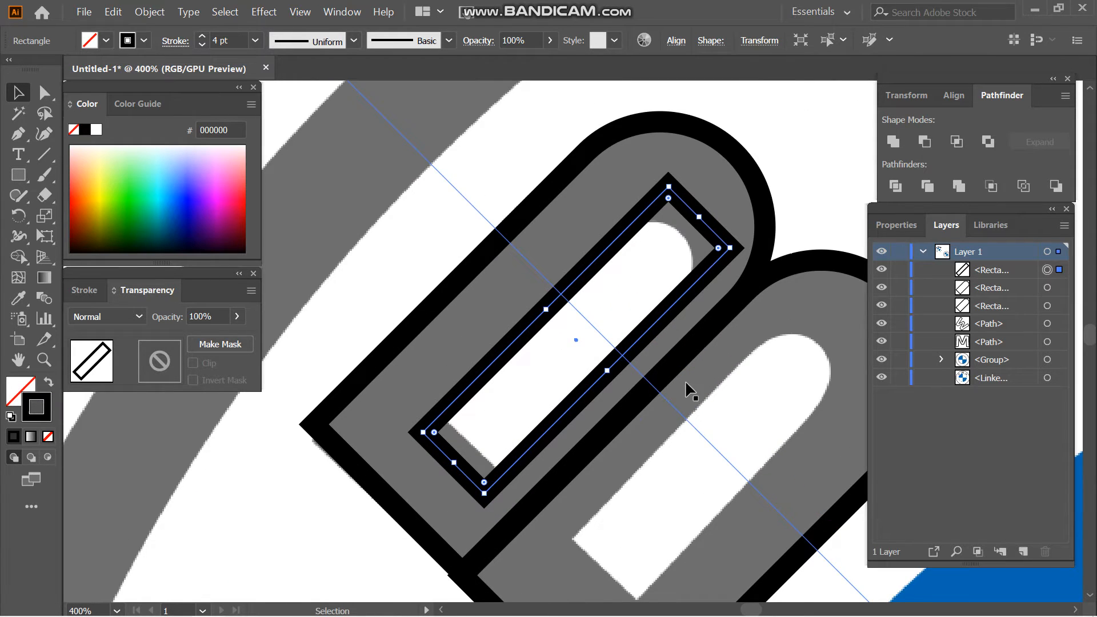
pyautogui.click(51, 98)
pyautogui.press('v')
pyautogui.moveTo(453, 463); pyautogui.dragTo(471, 446)
pyautogui.moveTo(700, 219); pyautogui.dragTo(684, 231)
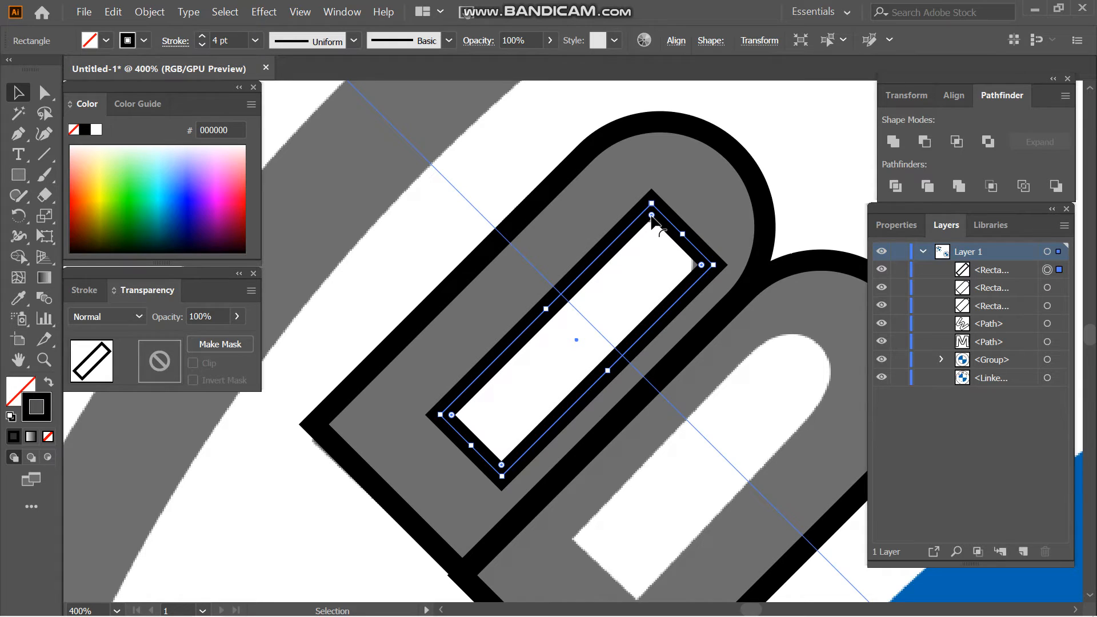
pyautogui.moveTo(701, 266); pyautogui.dragTo(634, 269)
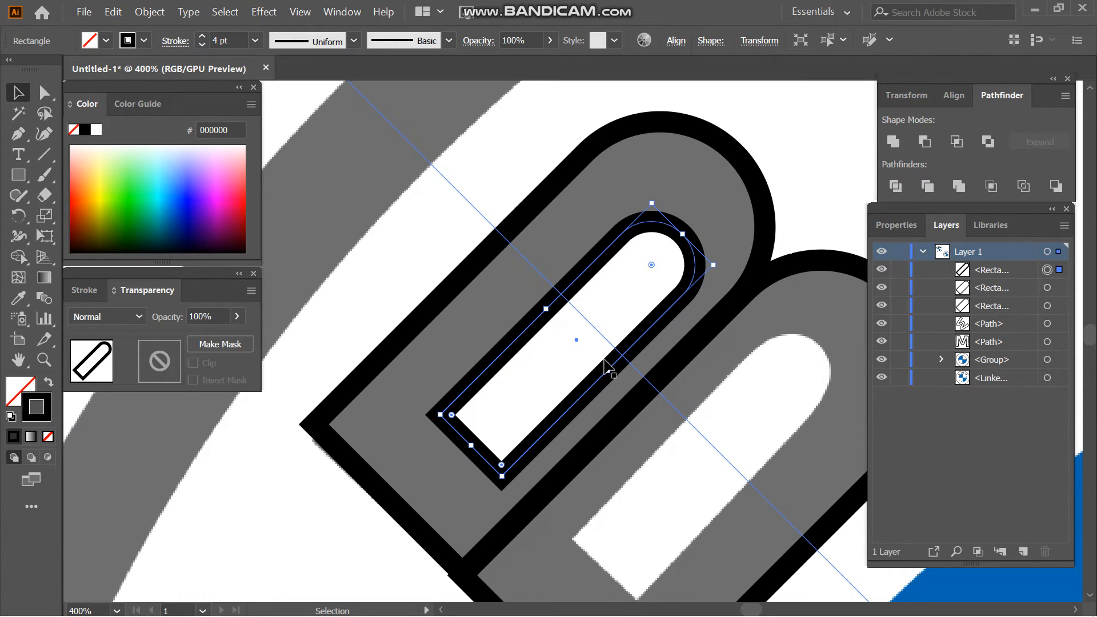
# - Duplicate the rounded opening outline onto the opening in the B's lower bowl, undoing the stray copy of the reference logo
pyautogui.moveTo(596, 384); pyautogui.dragTo(711, 495)
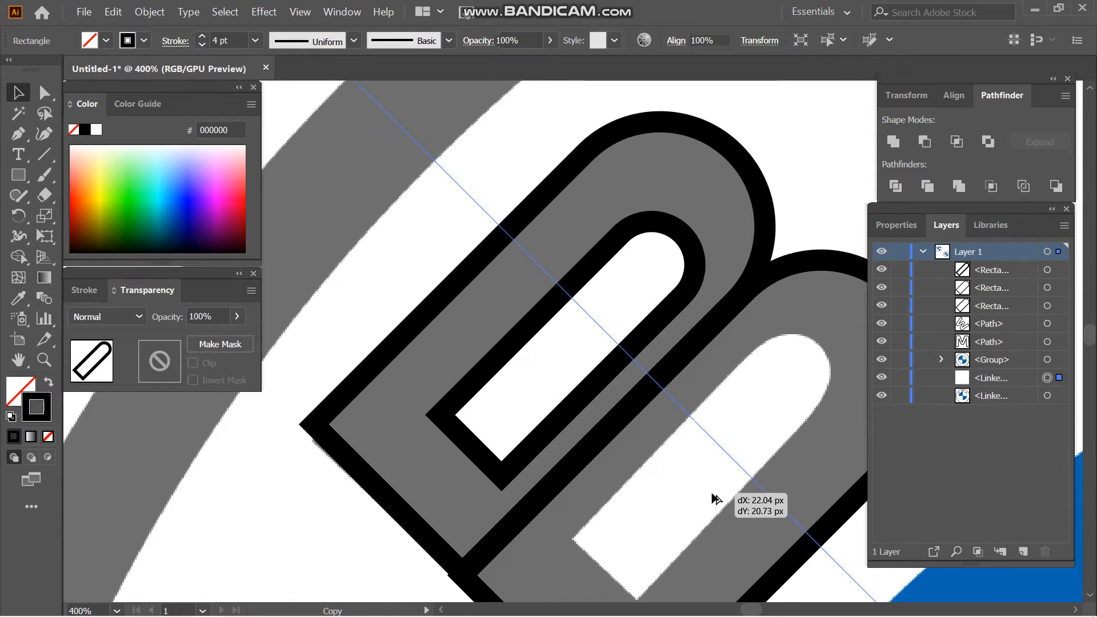
pyautogui.hotkey('ctrl', 'z')
pyautogui.moveTo(557, 428); pyautogui.dragTo(691, 547)
pyautogui.moveTo(815, 349); pyautogui.dragTo(819, 350)
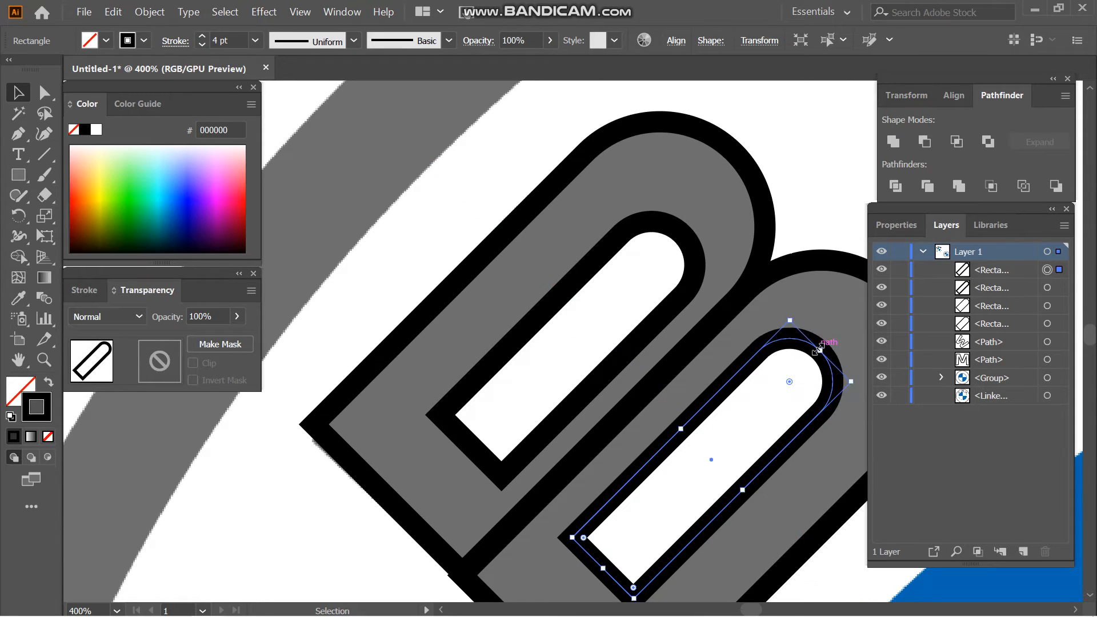
# - Shift the B's lower bowl outline slightly to line its stem edge up with the upper bowl outline
pyautogui.click(146, 506)
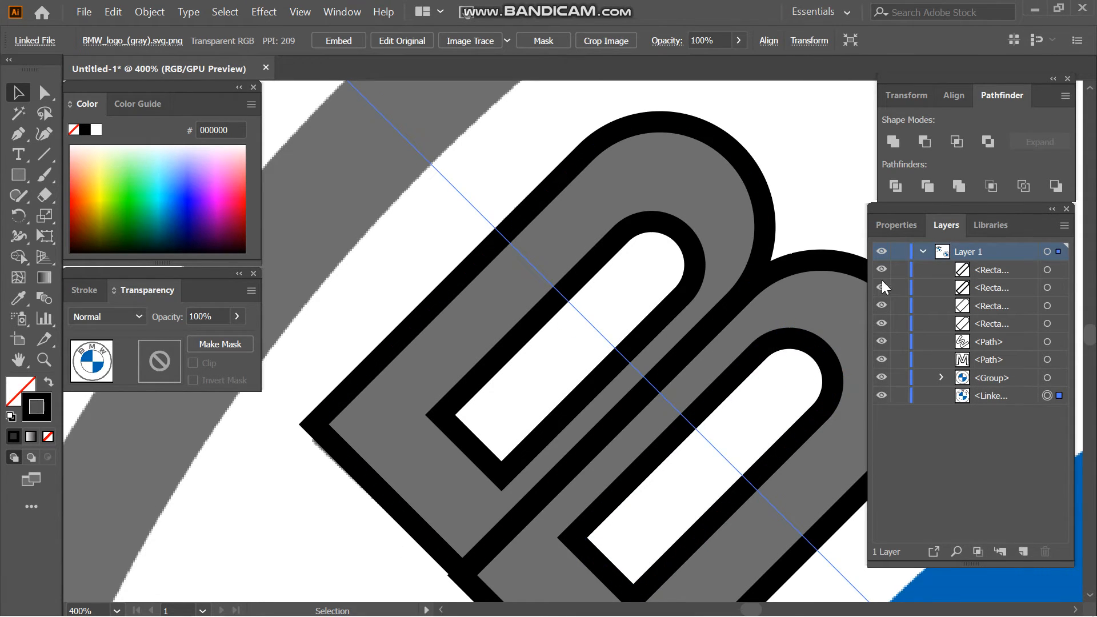
pyautogui.scroll(-4, 1092, 597)
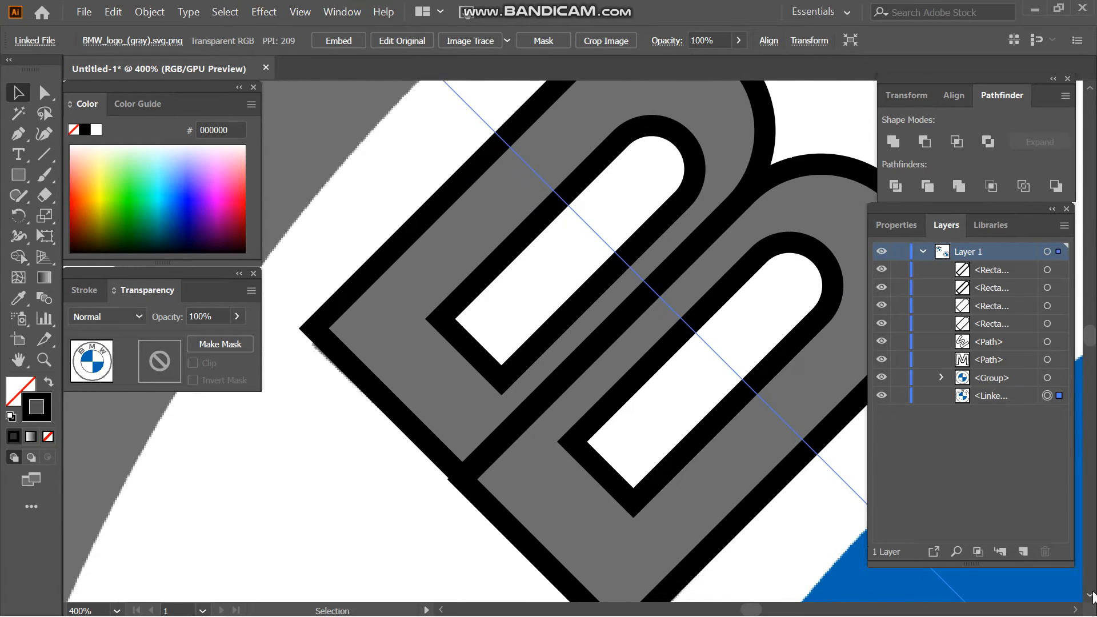
pyautogui.click(704, 526)
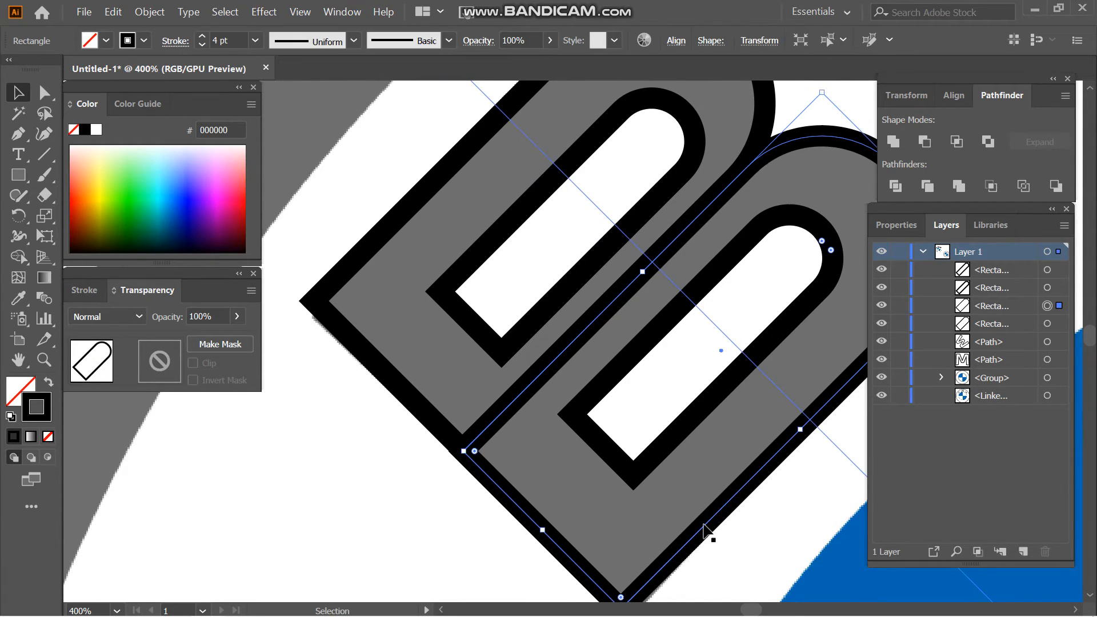
pyautogui.moveTo(703, 524); pyautogui.dragTo(704, 525)
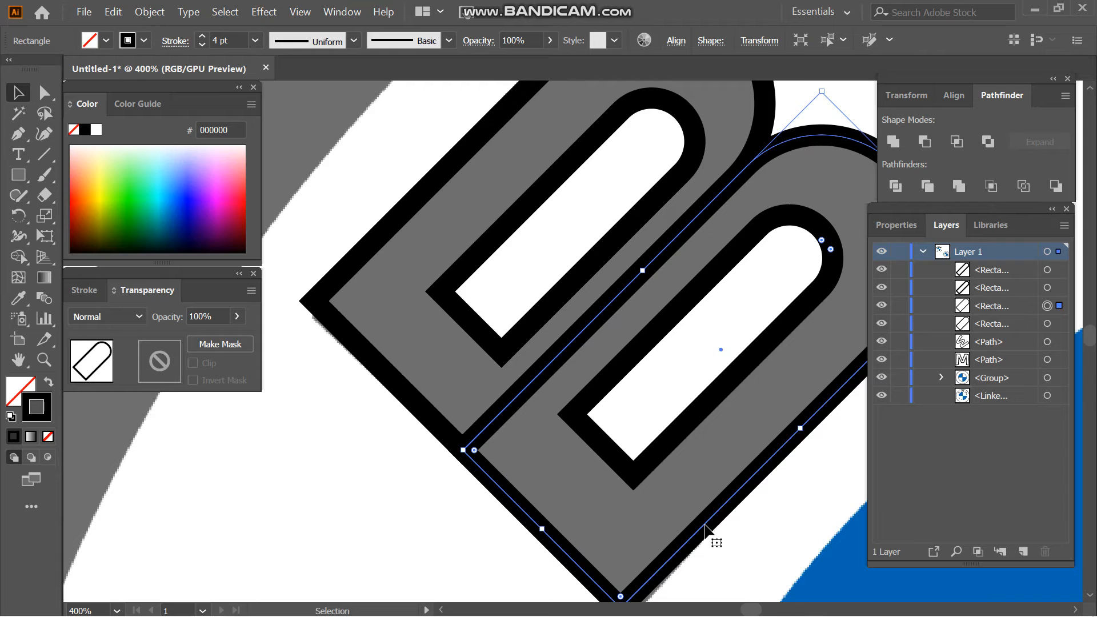
# - Select the B's four outlines and use Shape Builder to cut the openings out of both bowls
pyautogui.hotkey('ctrl', '-')
pyautogui.hotkey('ctrl', '-')
pyautogui.hotkey('ctrl', '-')
pyautogui.hotkey('ctrl', '-')
pyautogui.hotkey('ctrl', '-')
pyautogui.keyDown('shift'); pyautogui.click(524, 349); pyautogui.keyUp('shift')
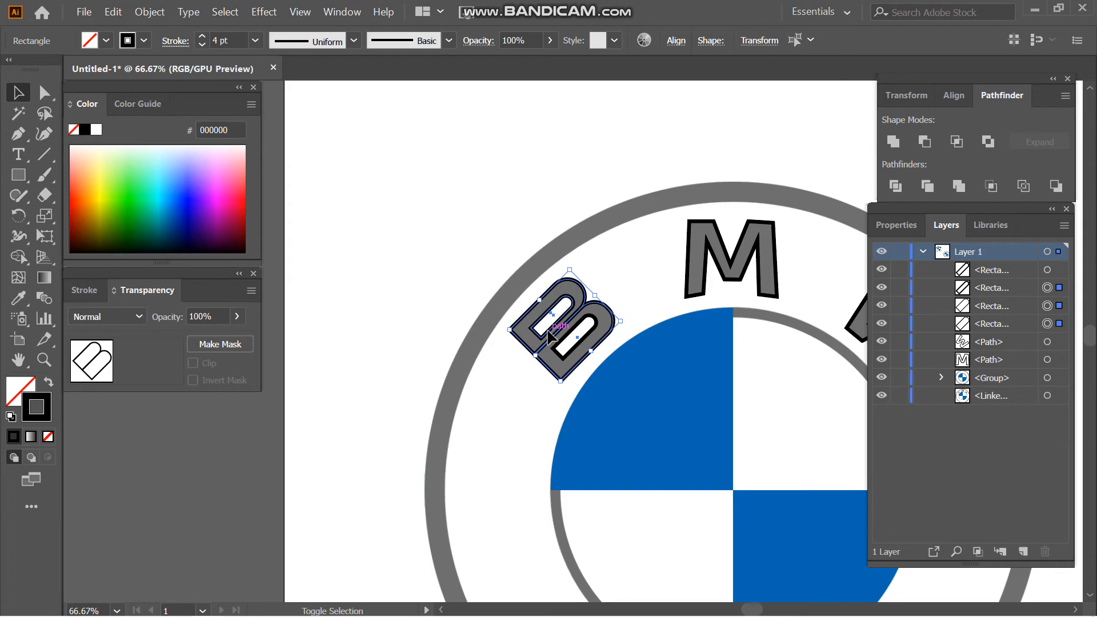
pyautogui.click(15, 259)
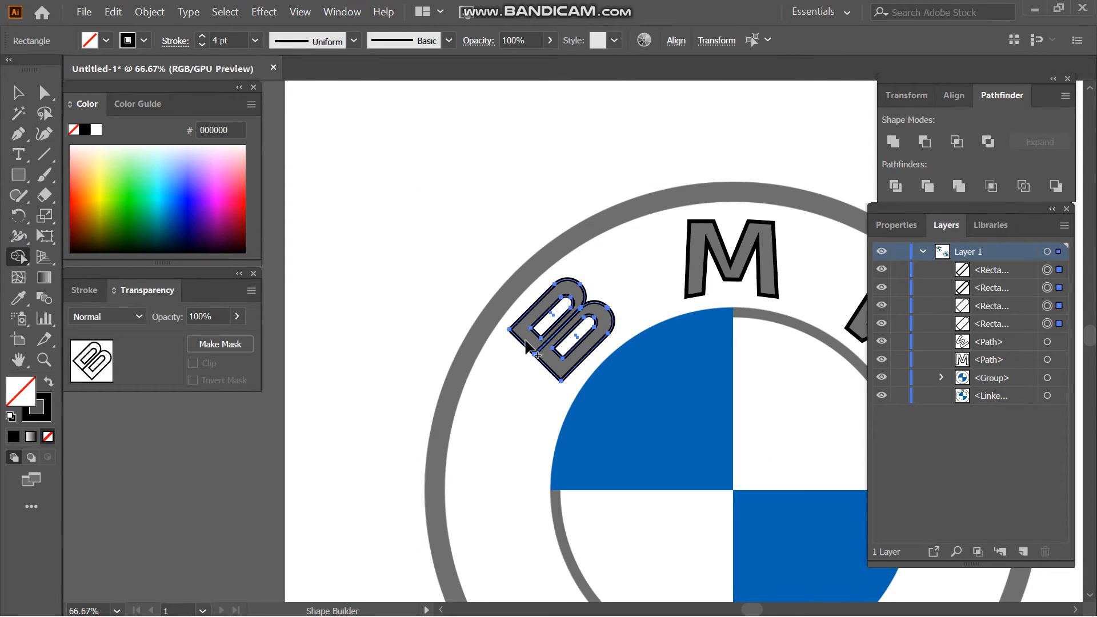
pyautogui.click(526, 339)
pyautogui.click(554, 343)
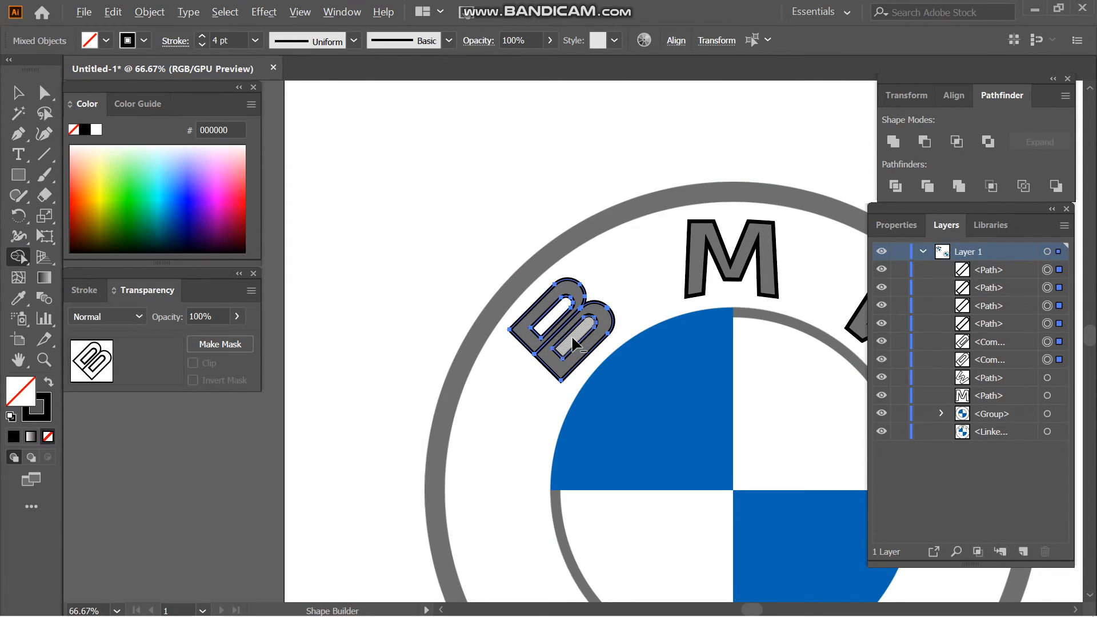
pyautogui.keyDown('alt'); pyautogui.click(563, 344); pyautogui.keyUp('alt')
pyautogui.keyDown('alt'); pyautogui.click(547, 318); pyautogui.keyUp('alt')
pyautogui.press('v')
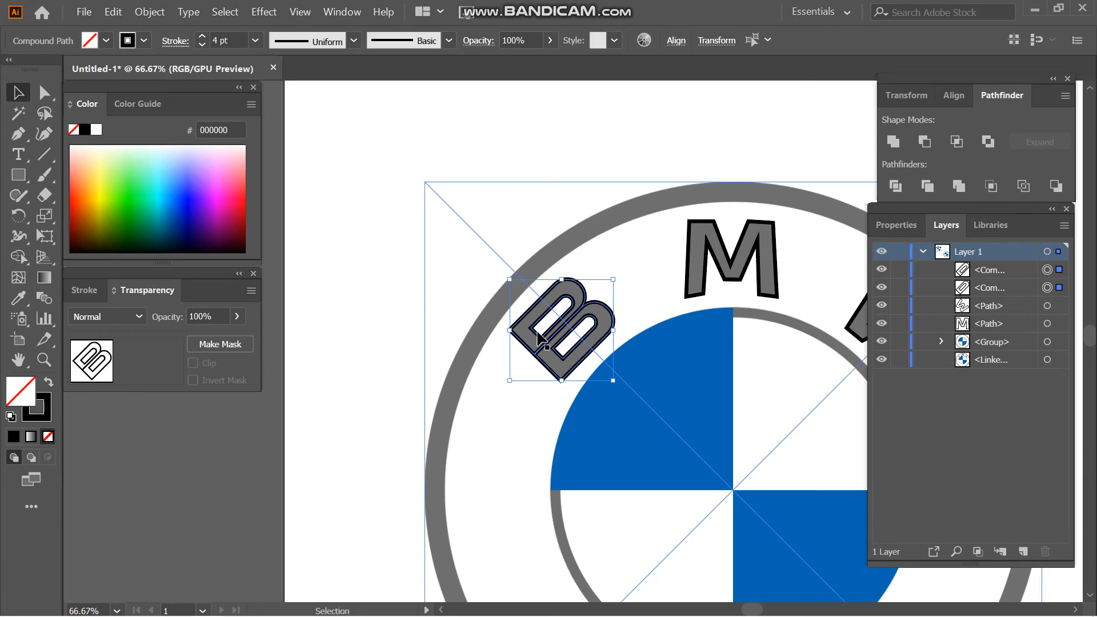
# - Move the reference logo off the artboard and place the traced rings and quadrants group beneath the three letters
pyautogui.hotkey('ctrl', '-')
pyautogui.hotkey('ctrl', '-')
pyautogui.hotkey('ctrl', '-')
pyautogui.hotkey('ctrl', '-')
pyautogui.hotkey('ctrl', 'shift', 'a')
pyautogui.moveTo(611, 431); pyautogui.dragTo(267, 507)
pyautogui.moveTo(772, 572); pyautogui.dragTo(565, 436)
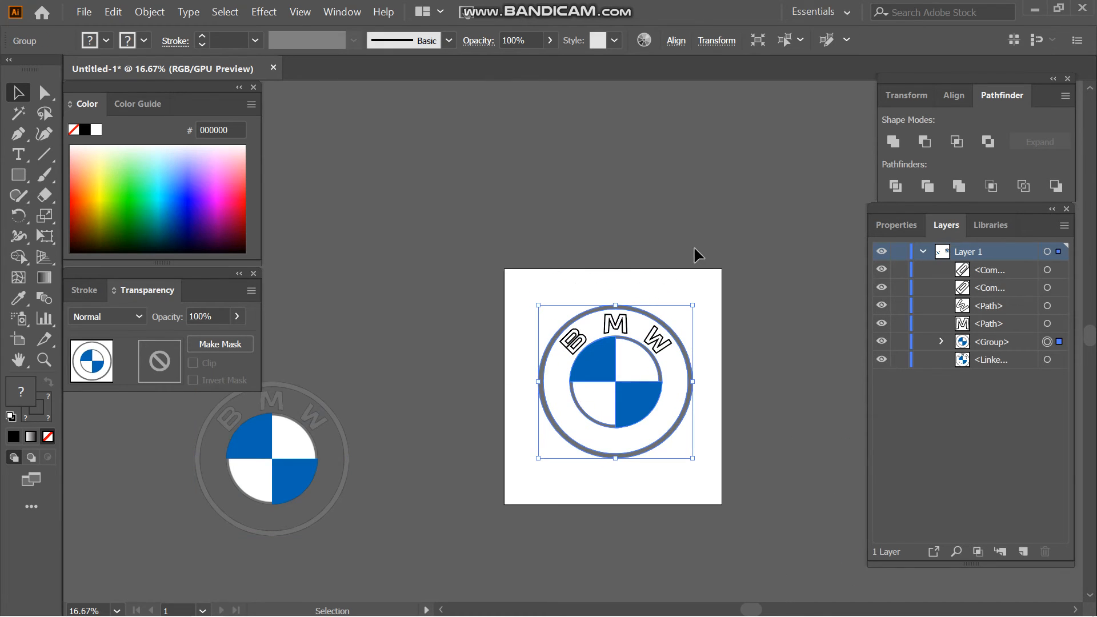
# - Move the reference logo close beside the artboard so its outer ring slightly overlaps the artboard's edge
pyautogui.moveTo(312, 466); pyautogui.dragTo(475, 384)
pyautogui.hotkey('ctrl', '+')
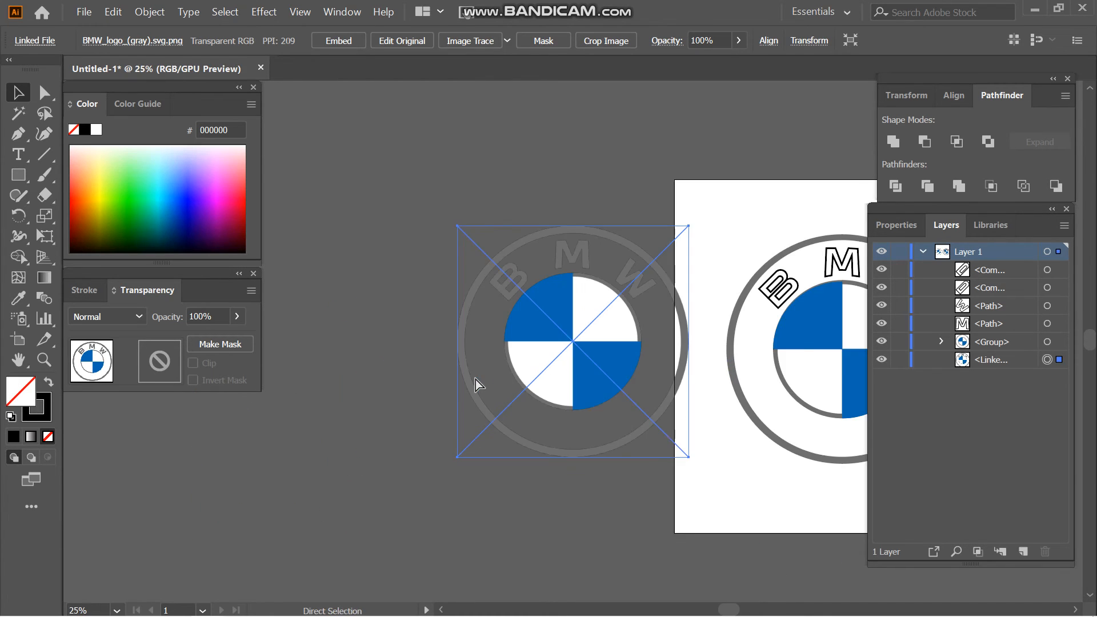
pyautogui.moveTo(749, 613); pyautogui.dragTo(774, 614)
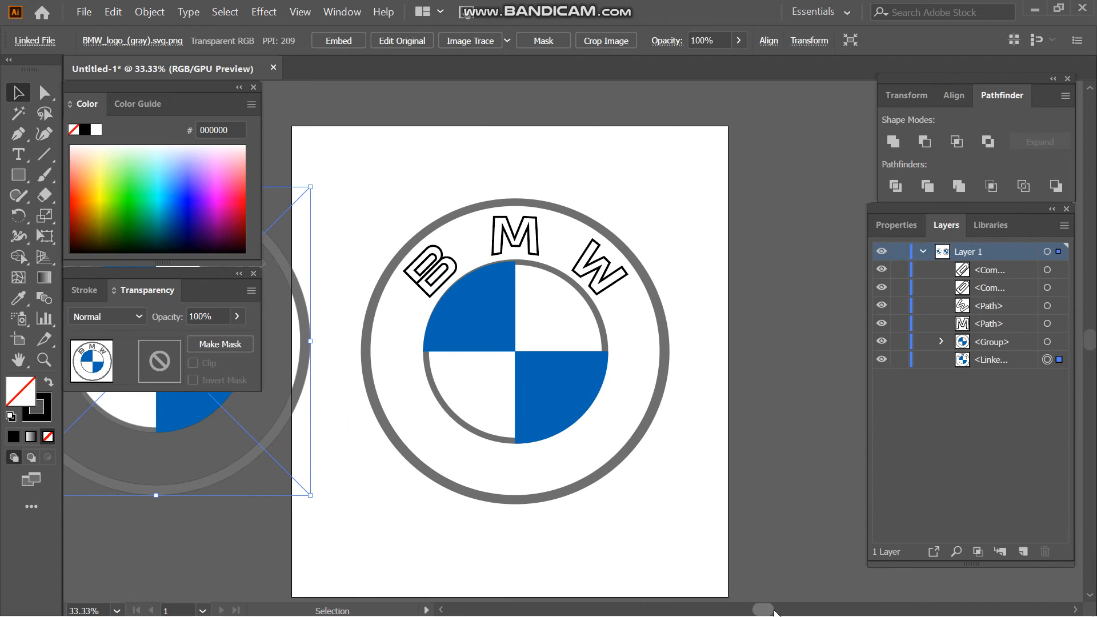
pyautogui.click(1089, 90)
pyautogui.click(1089, 90)
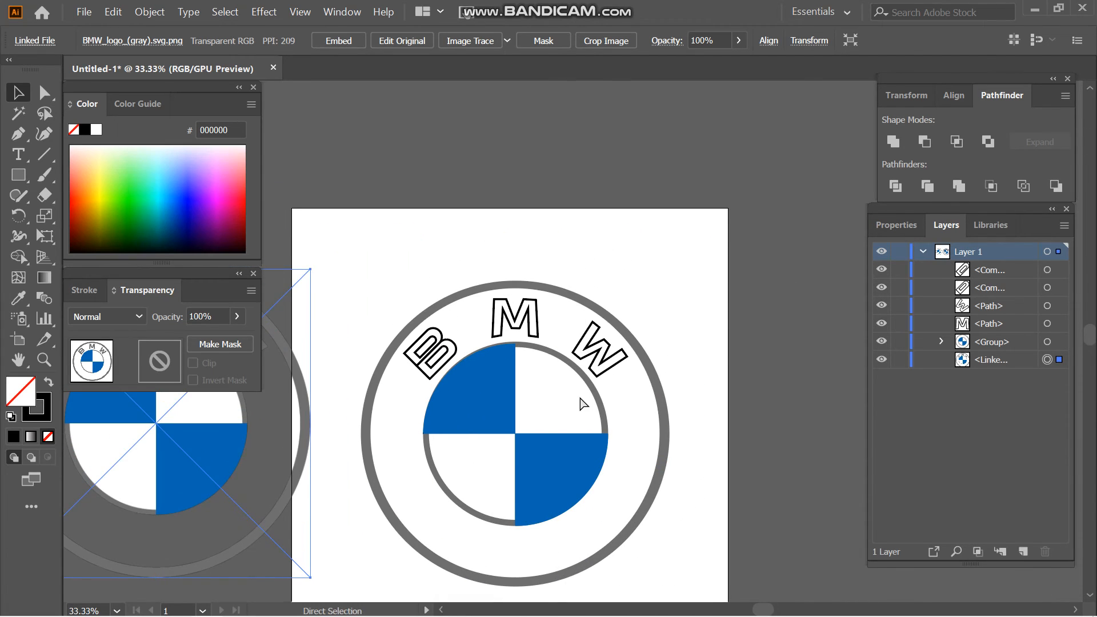
pyautogui.hotkey('ctrl', '+')
pyautogui.hotkey('ctrl', '+')
# - Group the two compound shapes that form the B
pyautogui.click(121, 552)
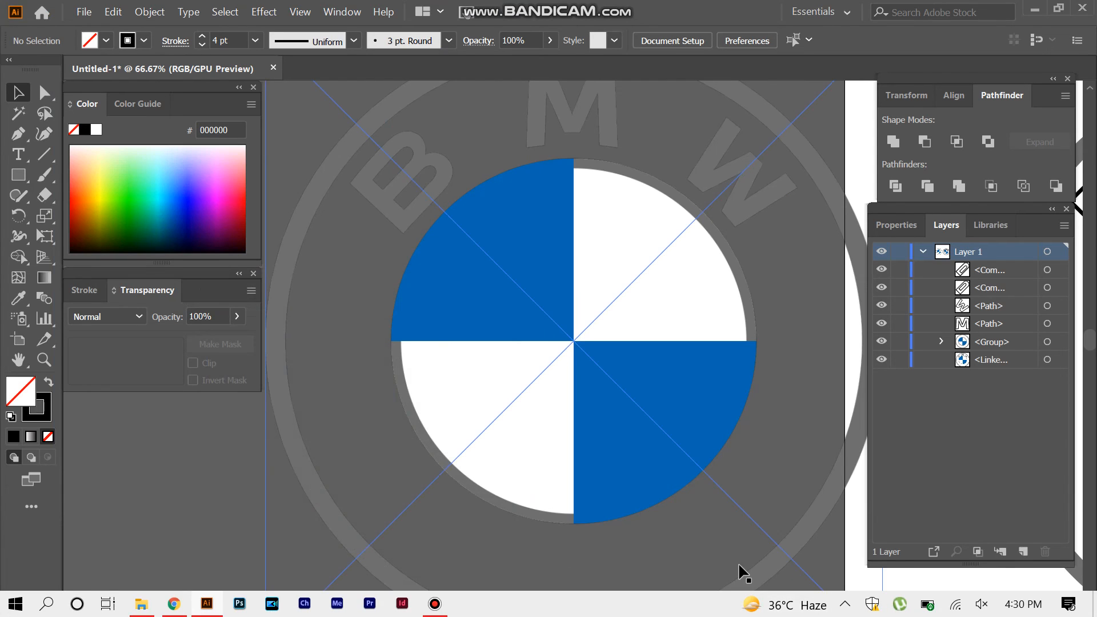
pyautogui.moveTo(730, 609); pyautogui.dragTo(752, 612)
pyautogui.hotkey('ctrl', '-')
pyautogui.hotkey('ctrl', '-')
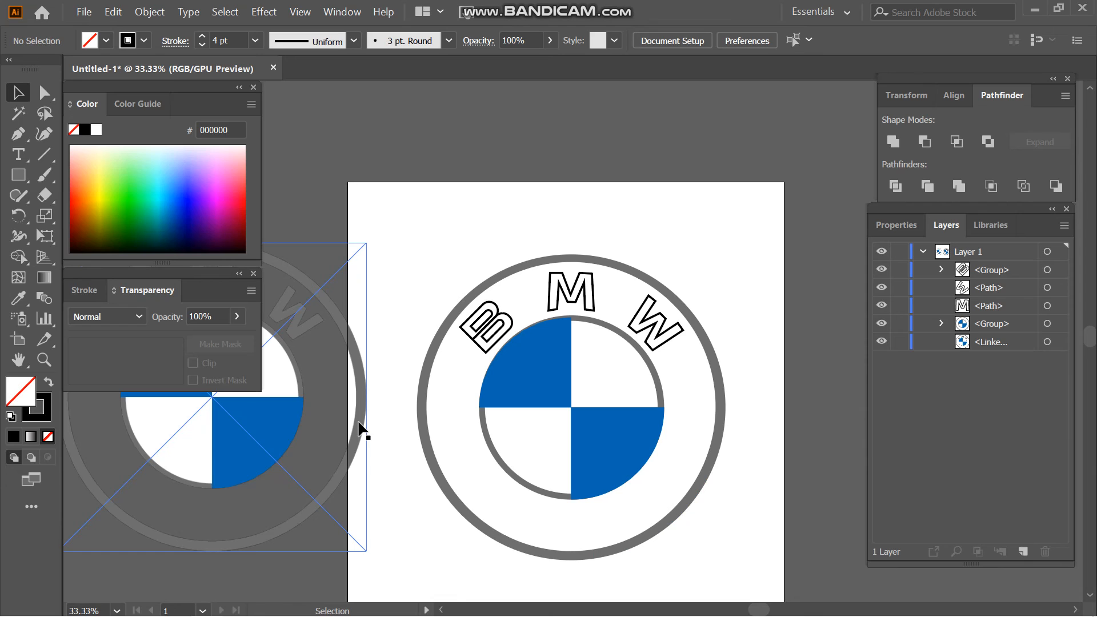
# - Shift the reference logo slightly further over the artboard and colour the W with grey 6F6F6F sampled from its outer ring
pyautogui.moveTo(358, 429); pyautogui.dragTo(372, 428)
pyautogui.click(656, 326)
pyautogui.click(18, 298)
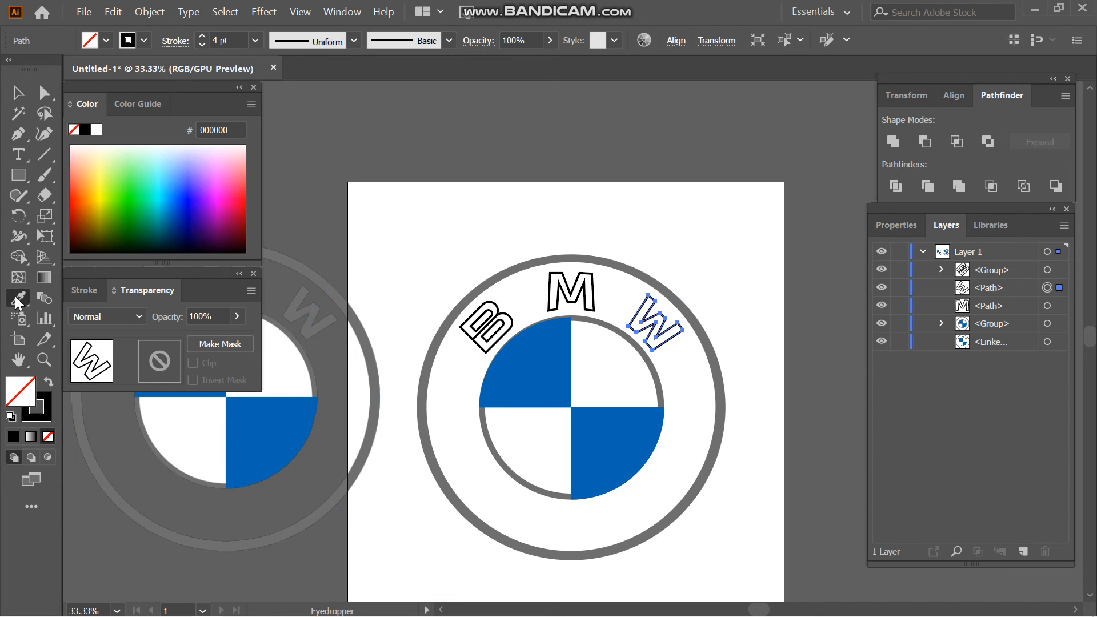
pyautogui.click(376, 366)
pyautogui.press('v')
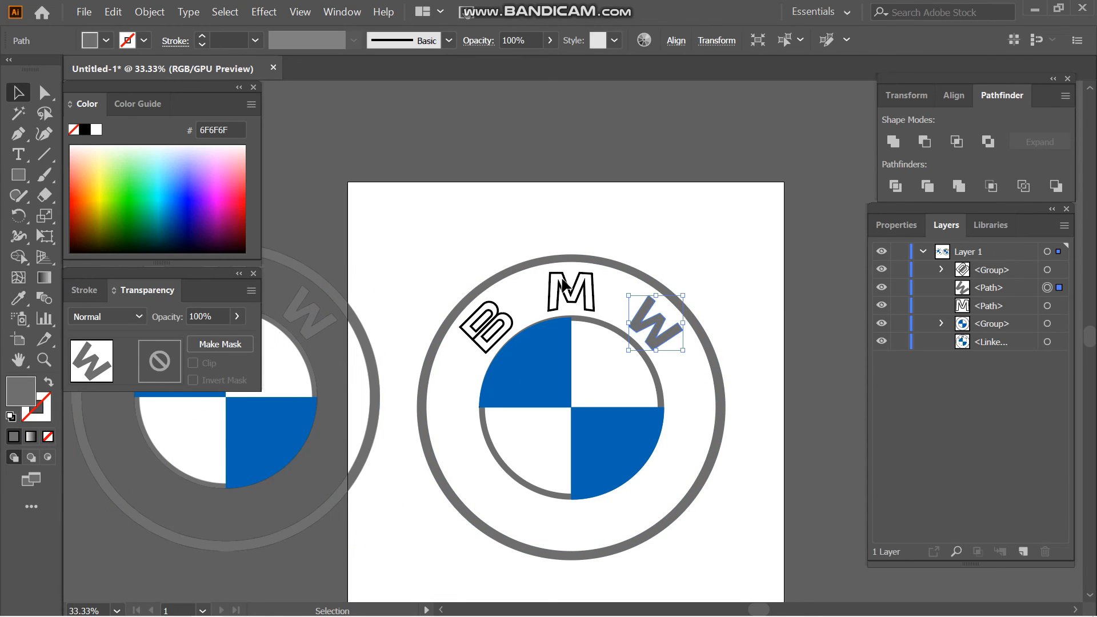
# - Colour the M with the same grey 6F6F6F sampled from the reference logo's outer ring
pyautogui.click(569, 298)
pyautogui.click(19, 298)
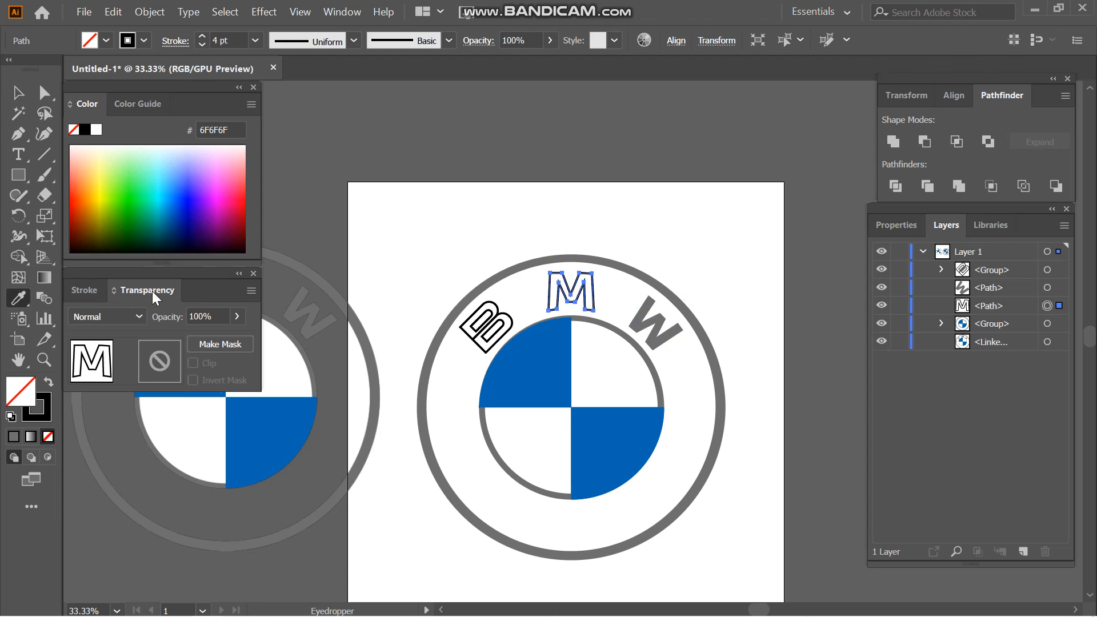
pyautogui.click(377, 337)
pyautogui.press('v')
# - Colour the grouped B with the grey 6F6F6F sampled from the reference ring and clear the selection
pyautogui.click(492, 350)
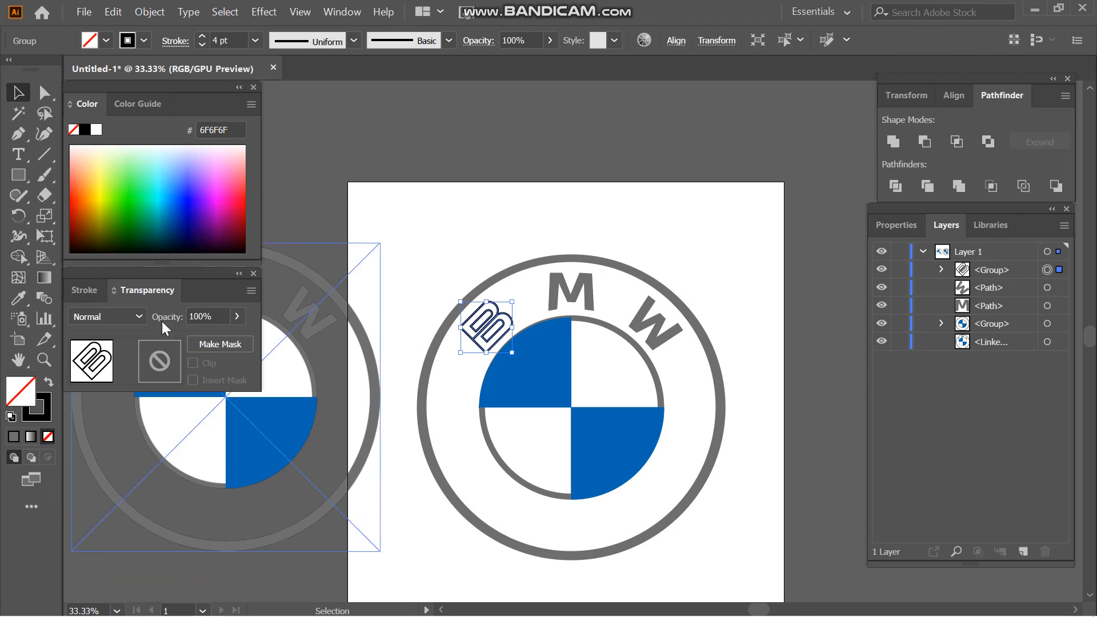
pyautogui.click(19, 298)
pyautogui.click(375, 358)
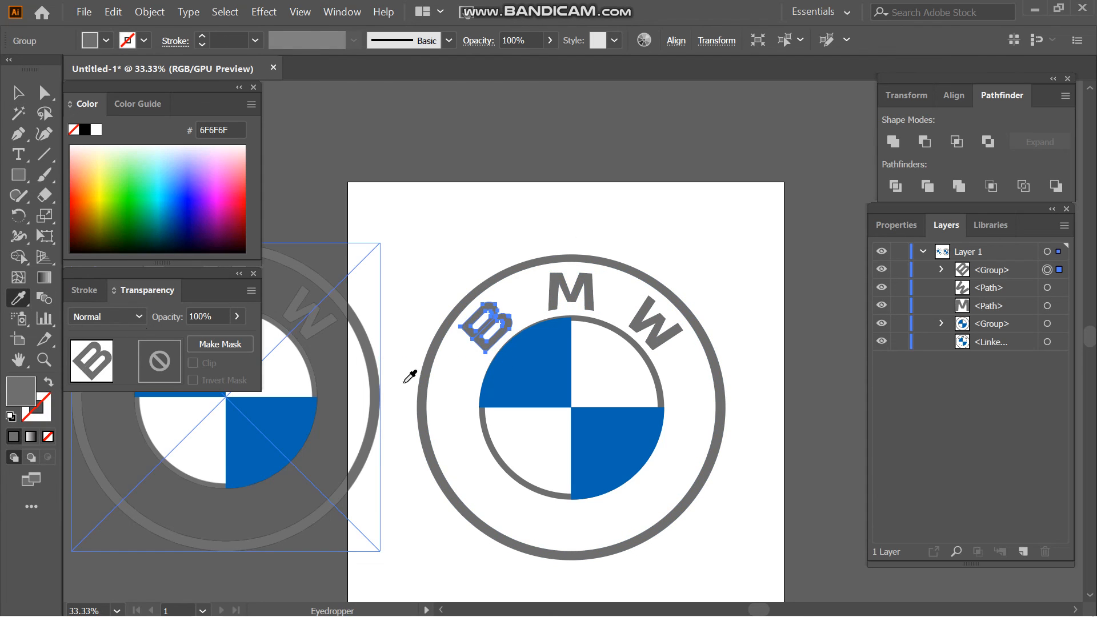
pyautogui.press('v')
pyautogui.click(742, 436)
# - Delete the linked reference logo, leaving only the traced BMW artwork on the artboard
pyautogui.click(295, 510)
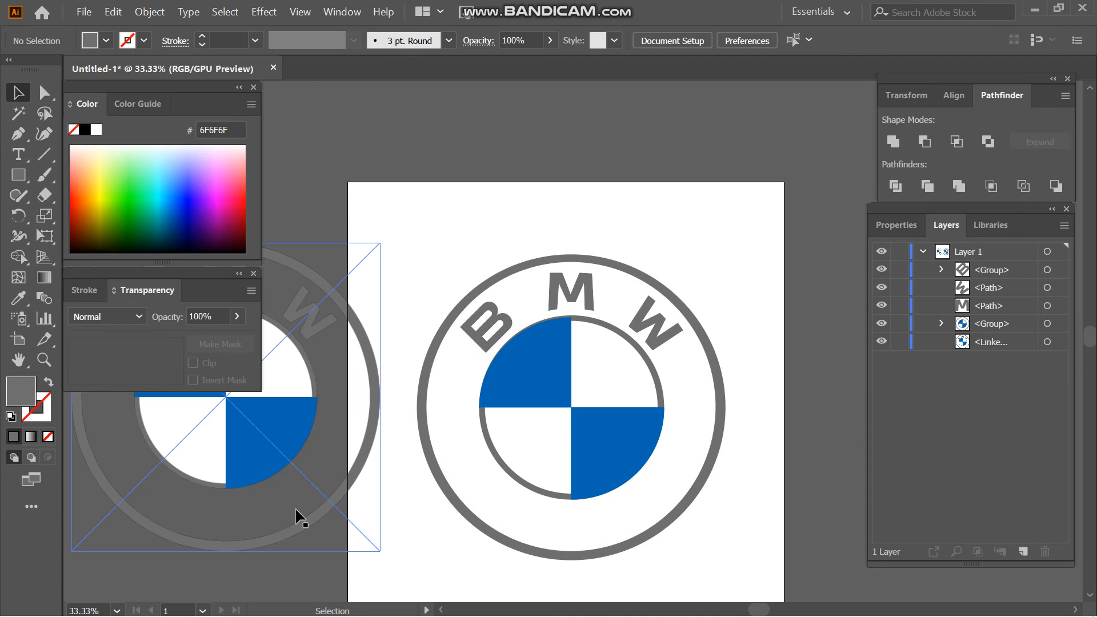
pyautogui.hotkey('ctrl', '-')
pyautogui.hotkey('ctrl', '-')
pyautogui.press('Delete')
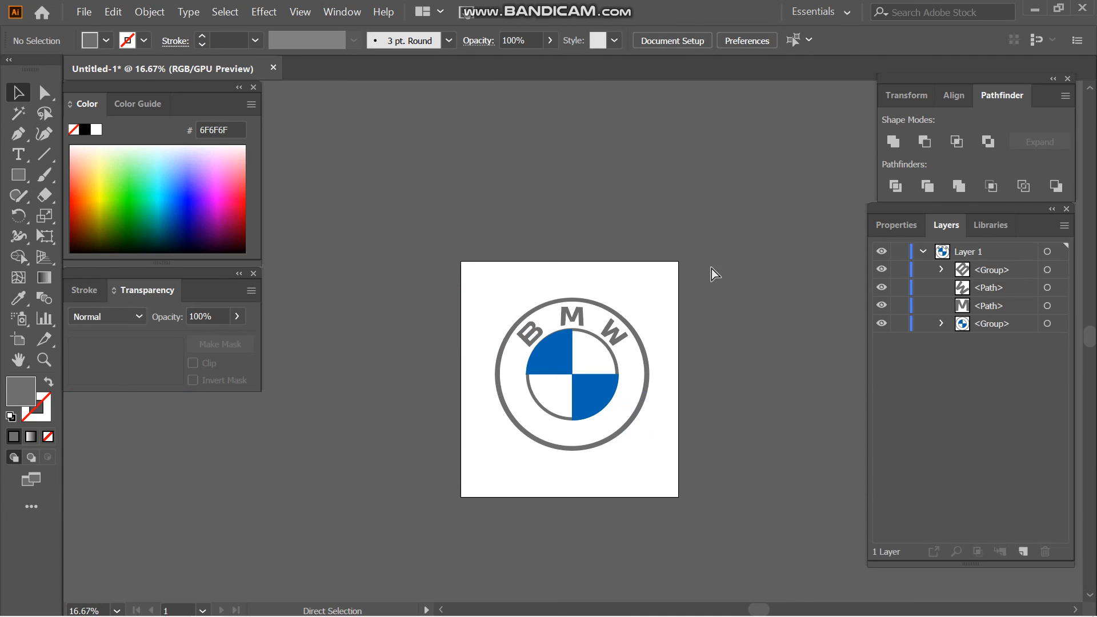
pyautogui.hotkey('ctrl', '+')
pyautogui.hotkey('ctrl', '+')
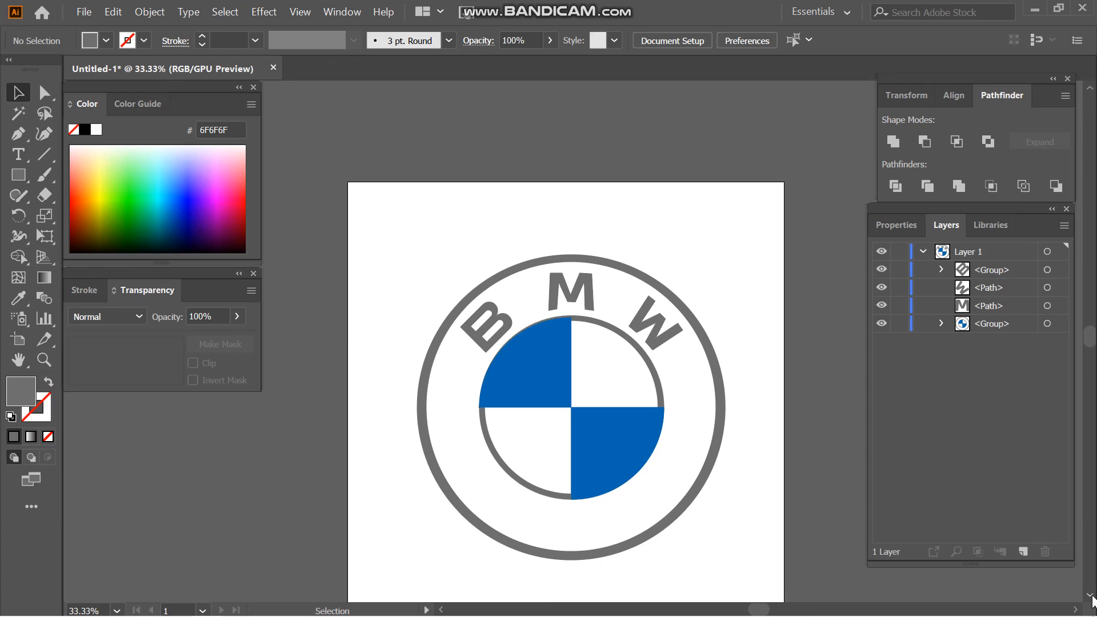